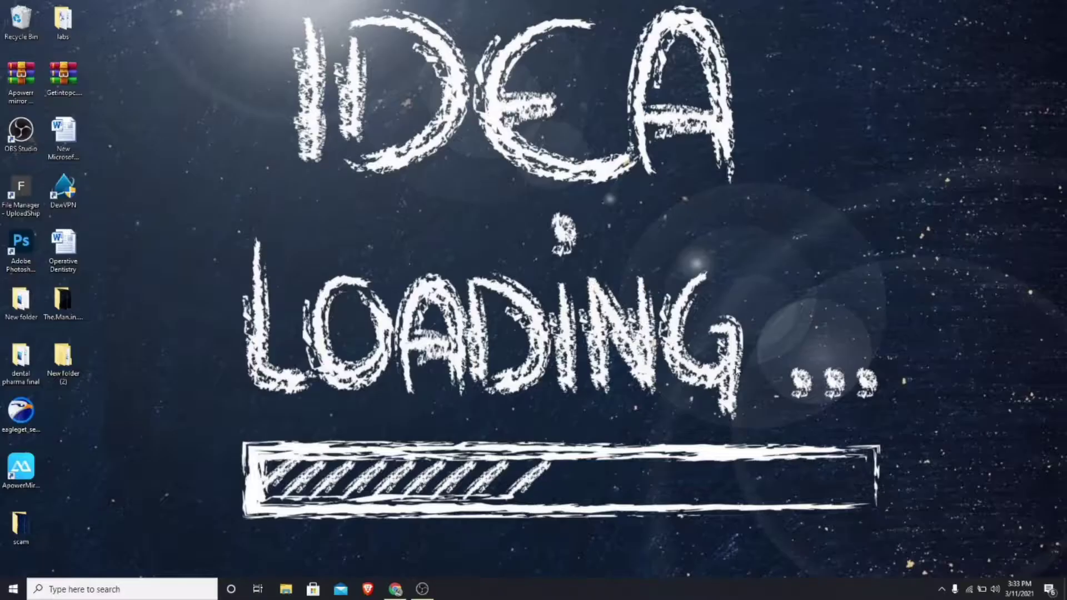
- Refresh the desktop from its context menu and bring up Windows search
right_click(156, 197)
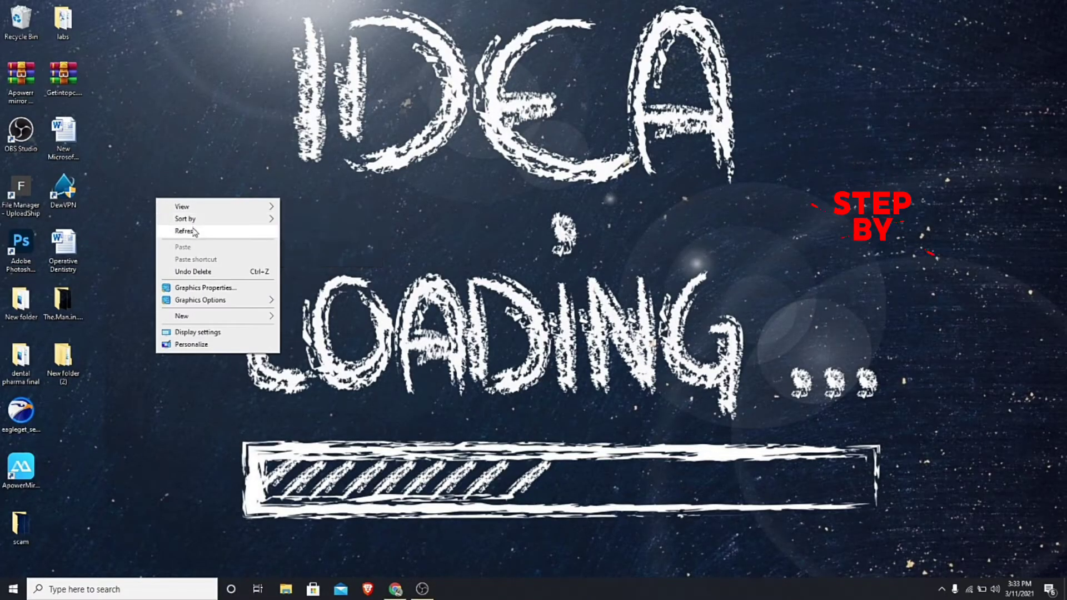
click(194, 227)
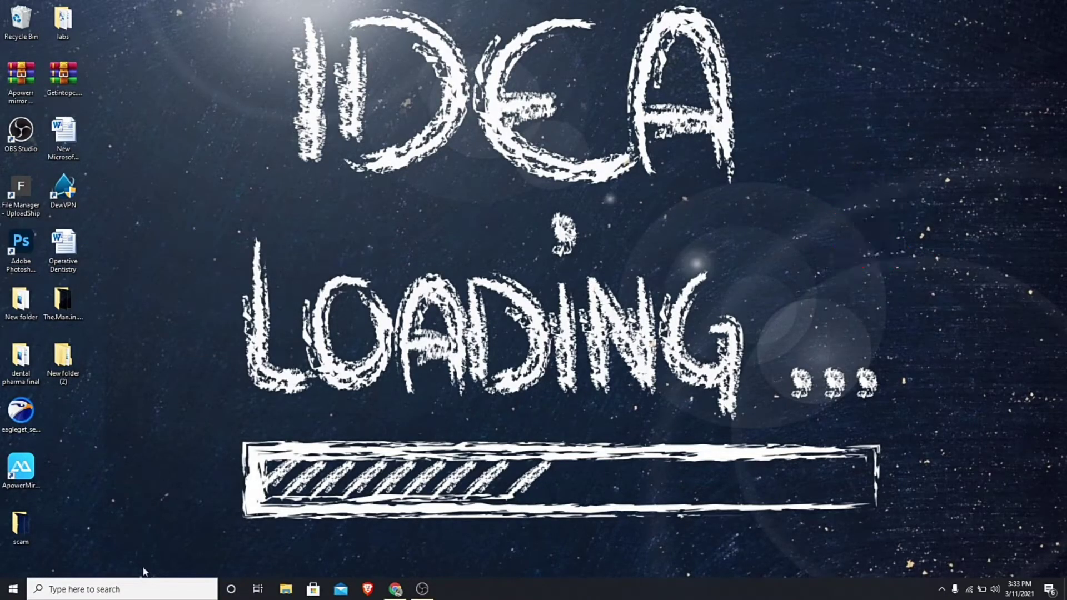
click(146, 588)
- Launch Disk Cleanup by running cleanmgr from the Run dialog
text(run)
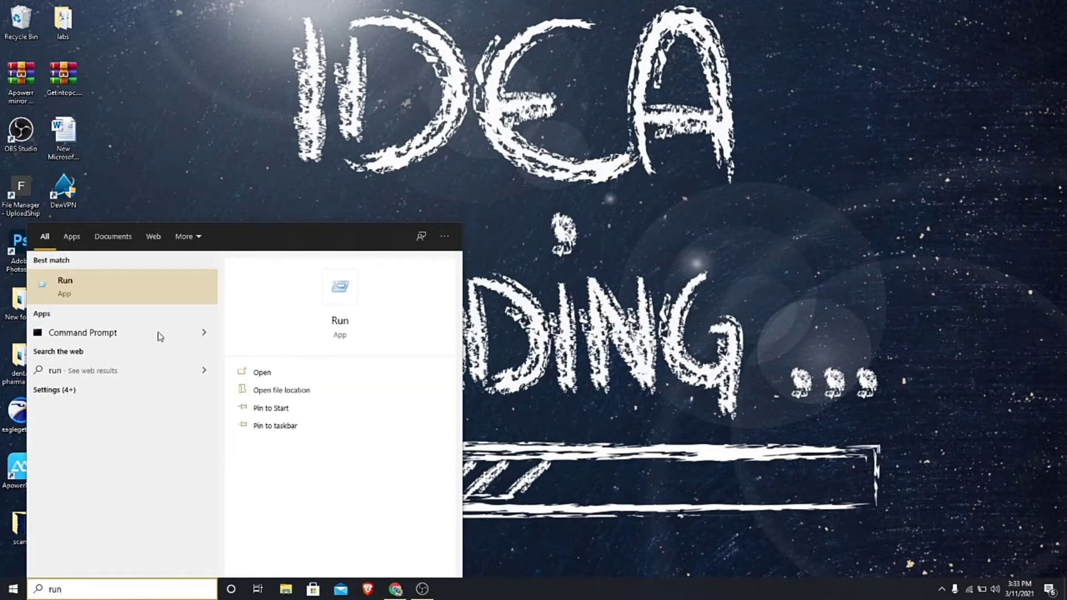
click(164, 282)
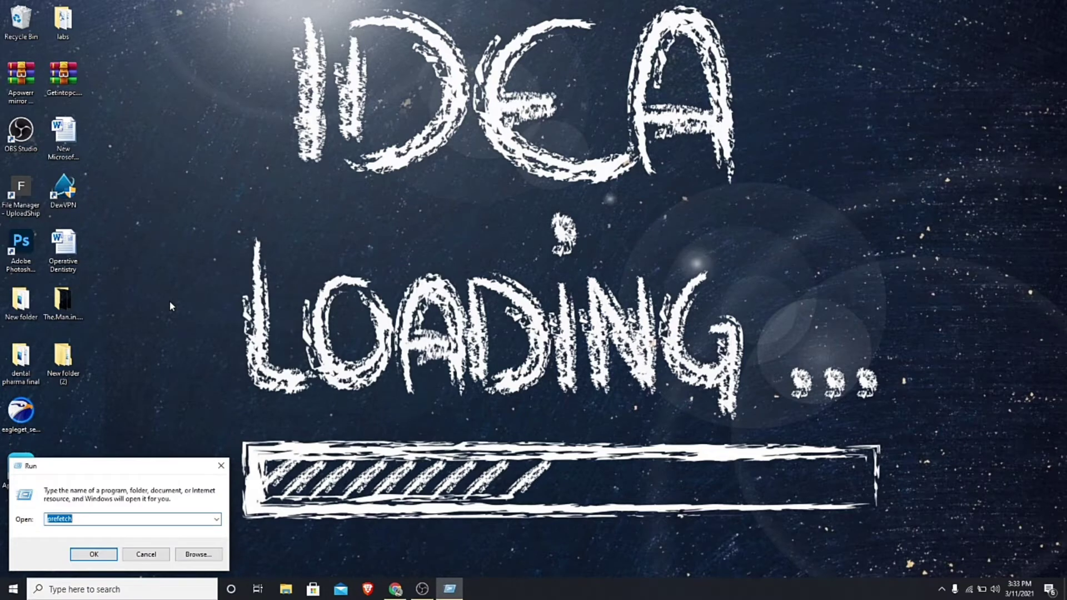
key(BackSpace)
text(c)
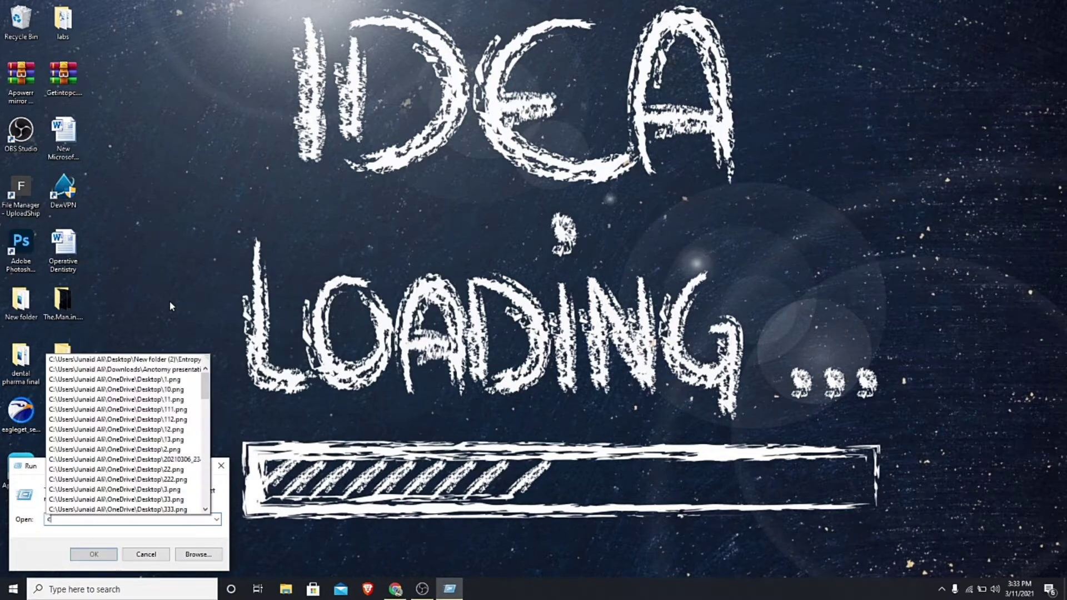
text(lean)
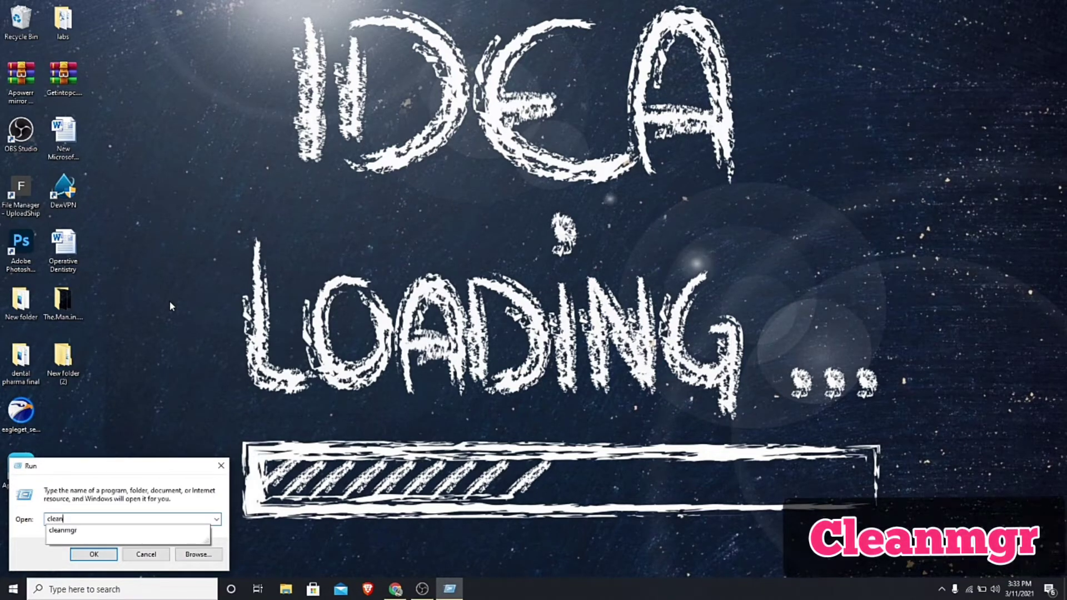
text(mgr)
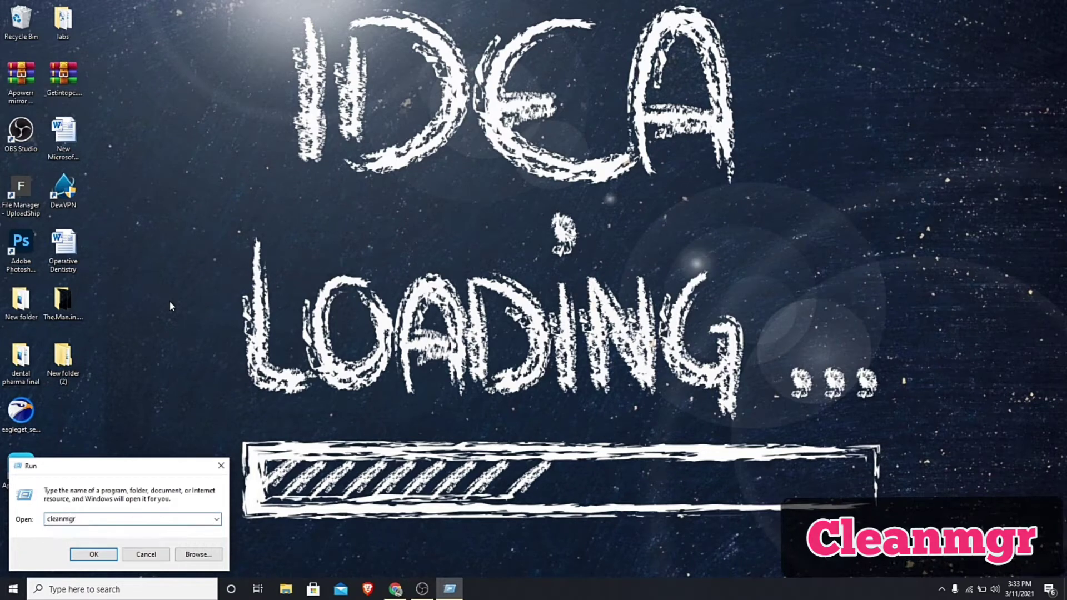
key(Return)
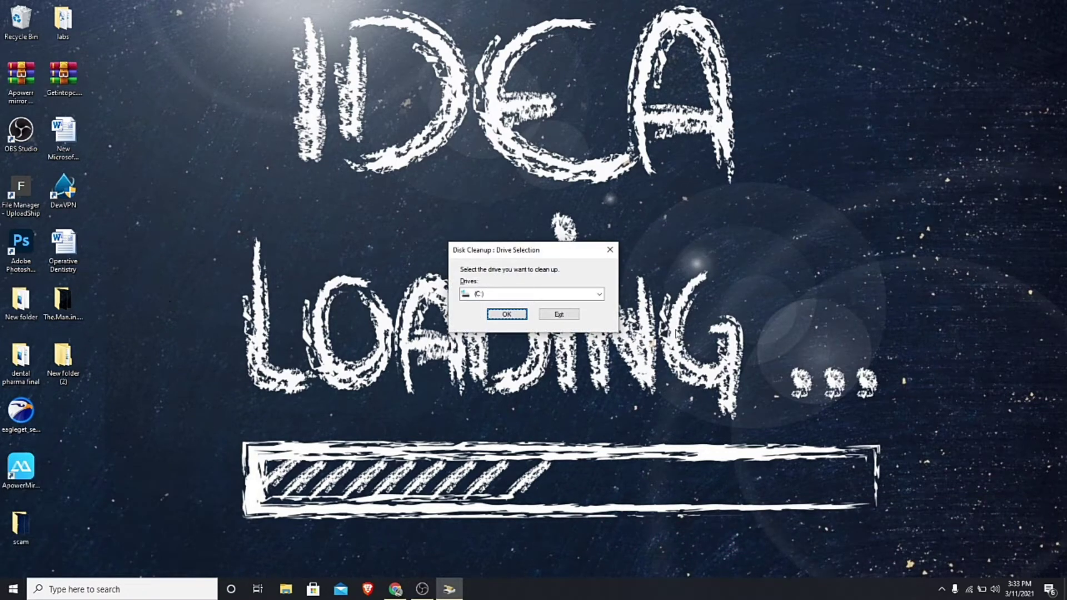
- Clean drive C:, permanently deleting the checked 41.4 MB of files such as Temporary Internet Files
click(502, 315)
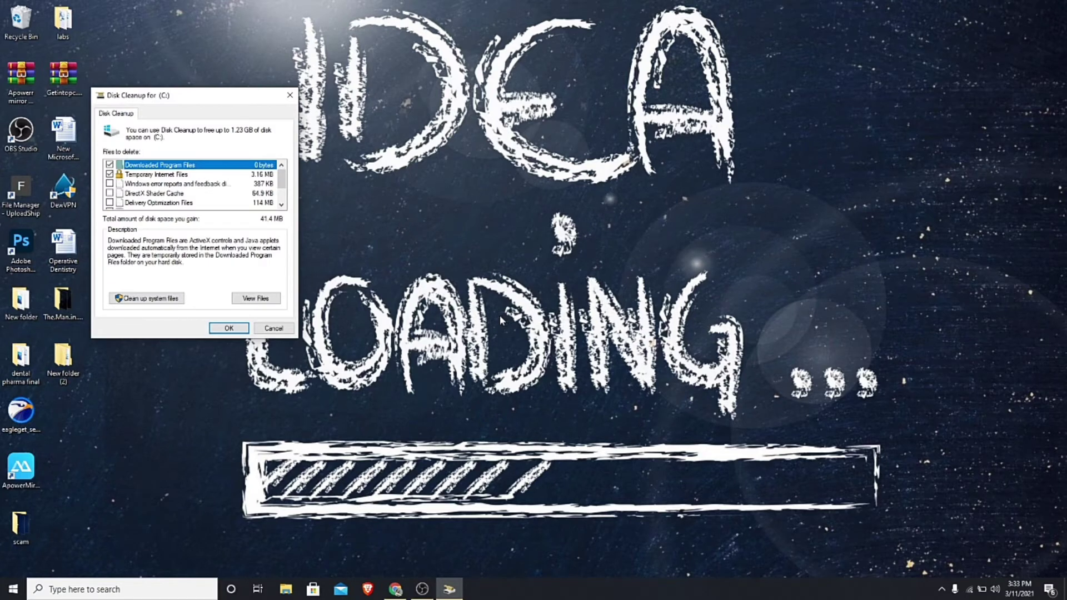
click(229, 329)
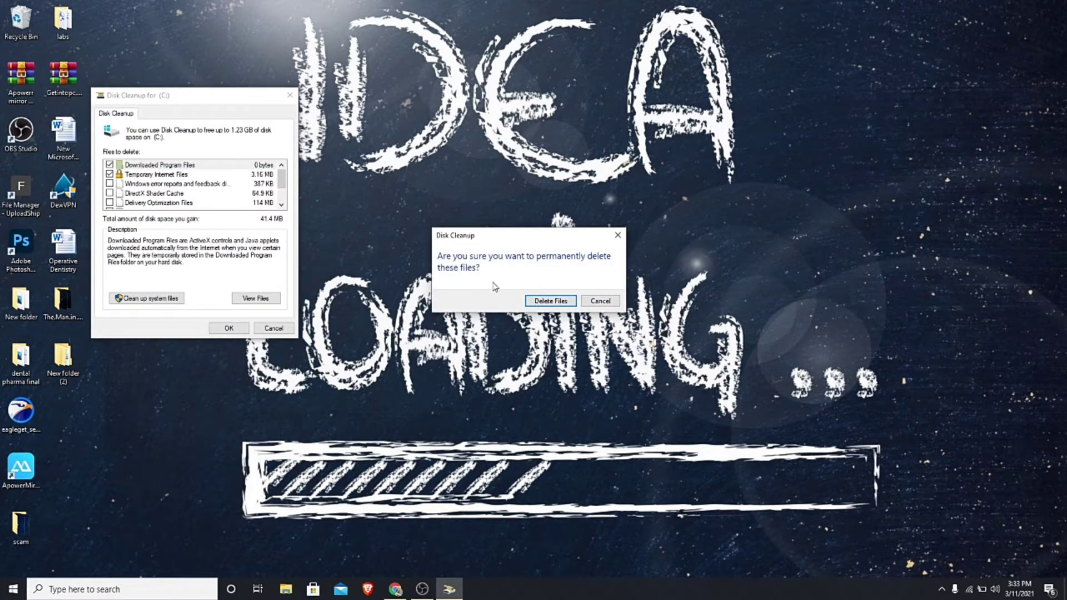
click(553, 302)
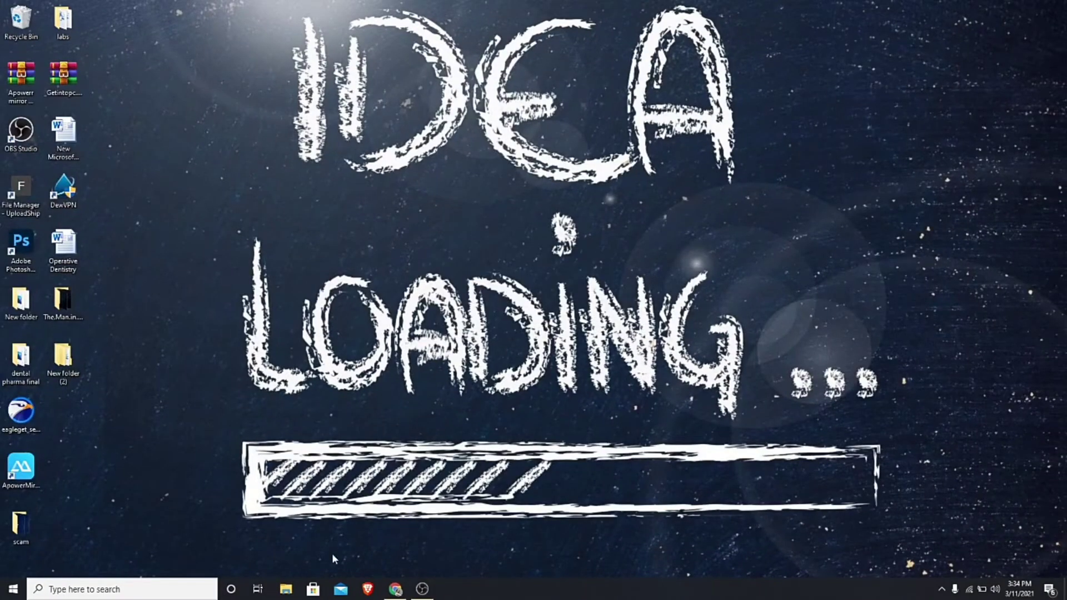
click(158, 591)
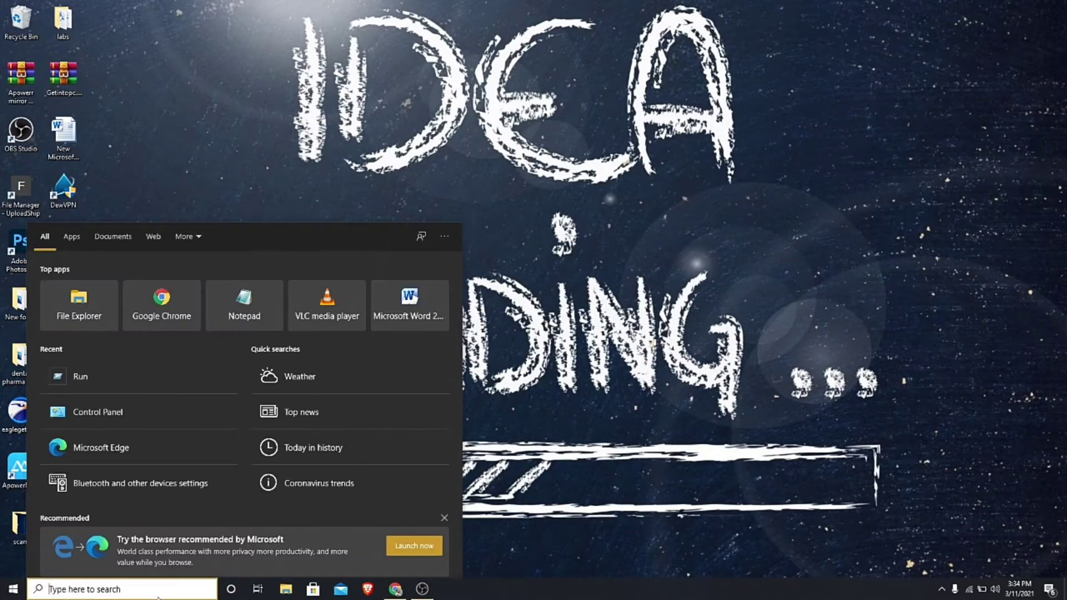
- Open the C:\Windows\Temp folder by running temp from the Run dialog
text(run)
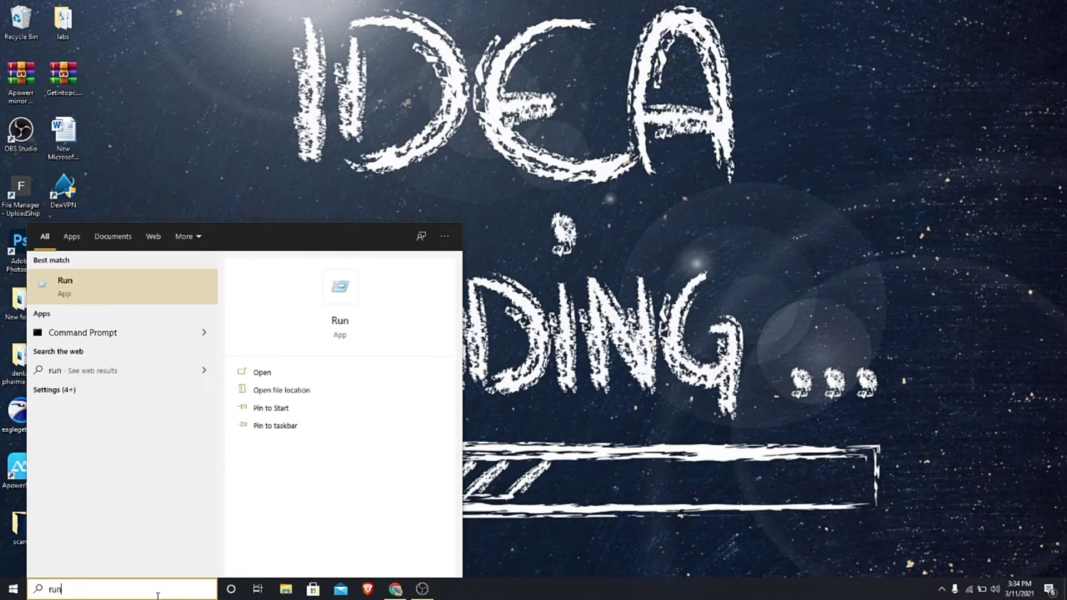
click(123, 287)
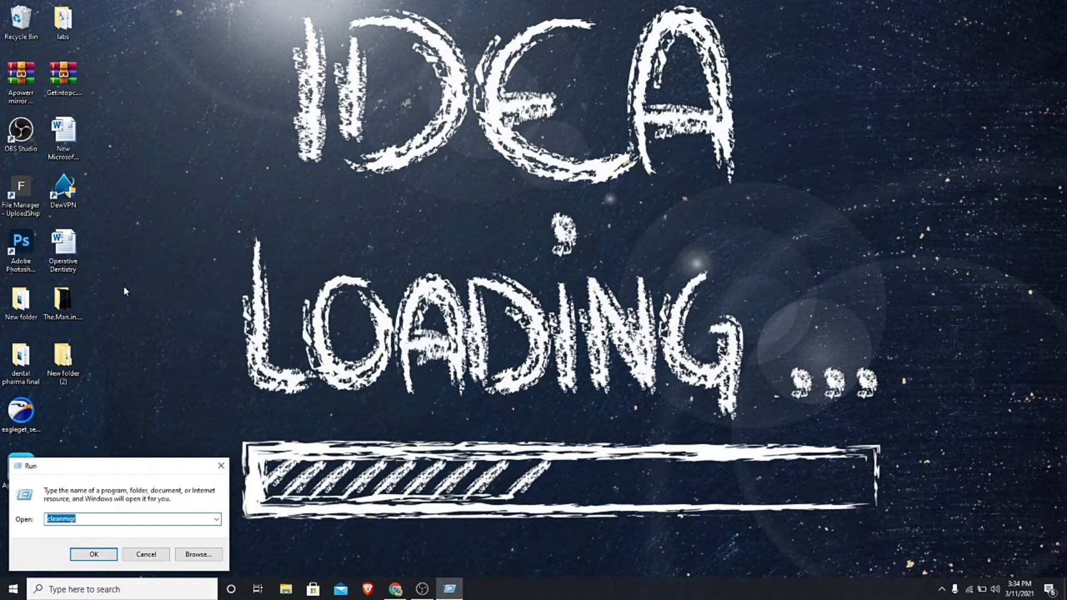
text(t)
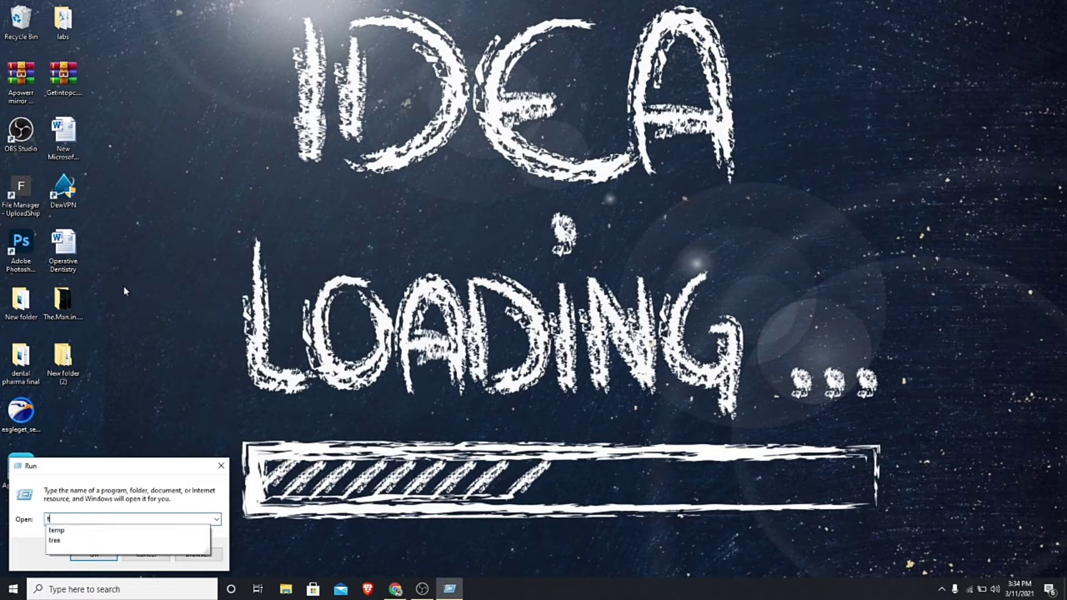
text(emp)
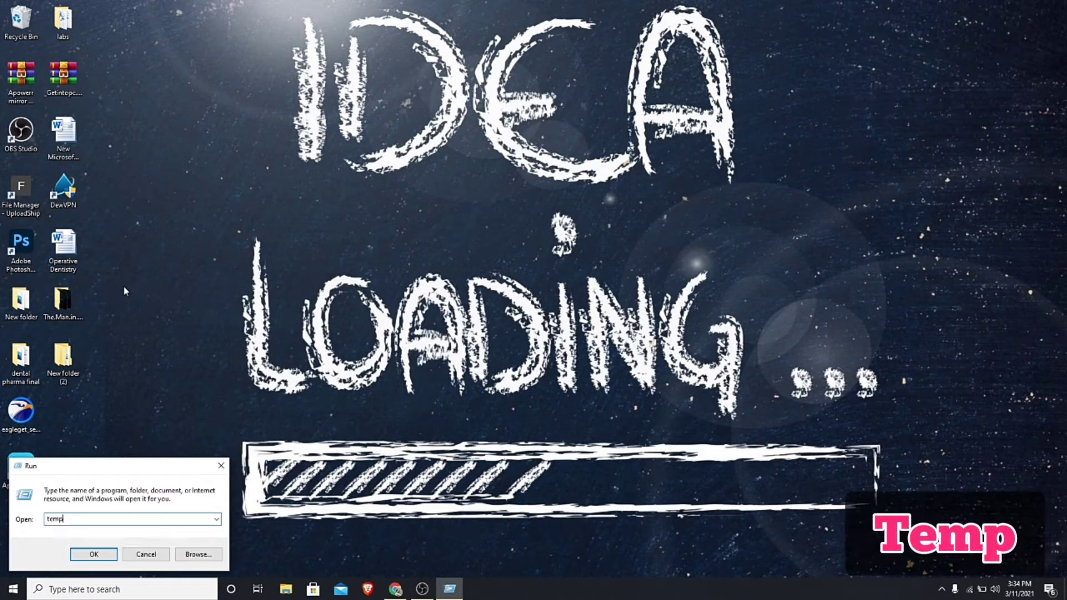
key(Return)
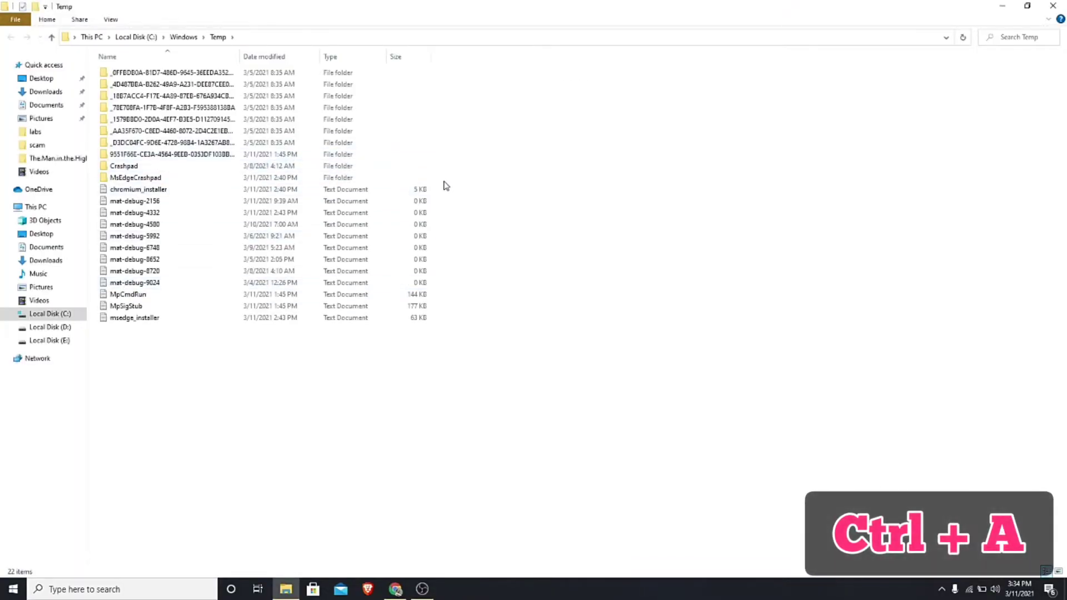
- Permanently delete all 22 items in C:\Windows\Temp and close the emptied folder
key(ctrl+a)
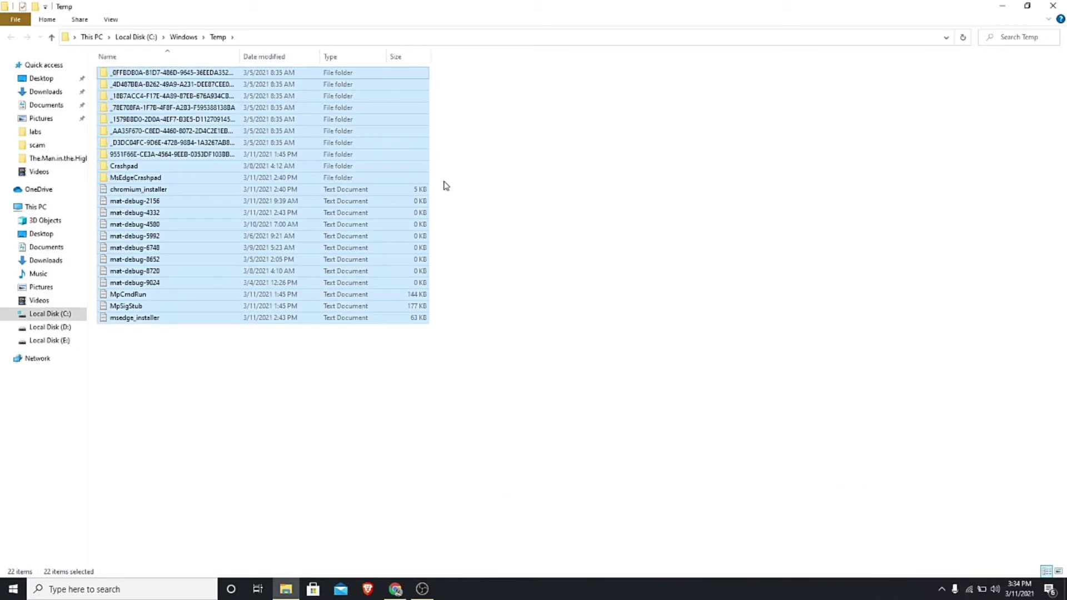
key(shift+Delete)
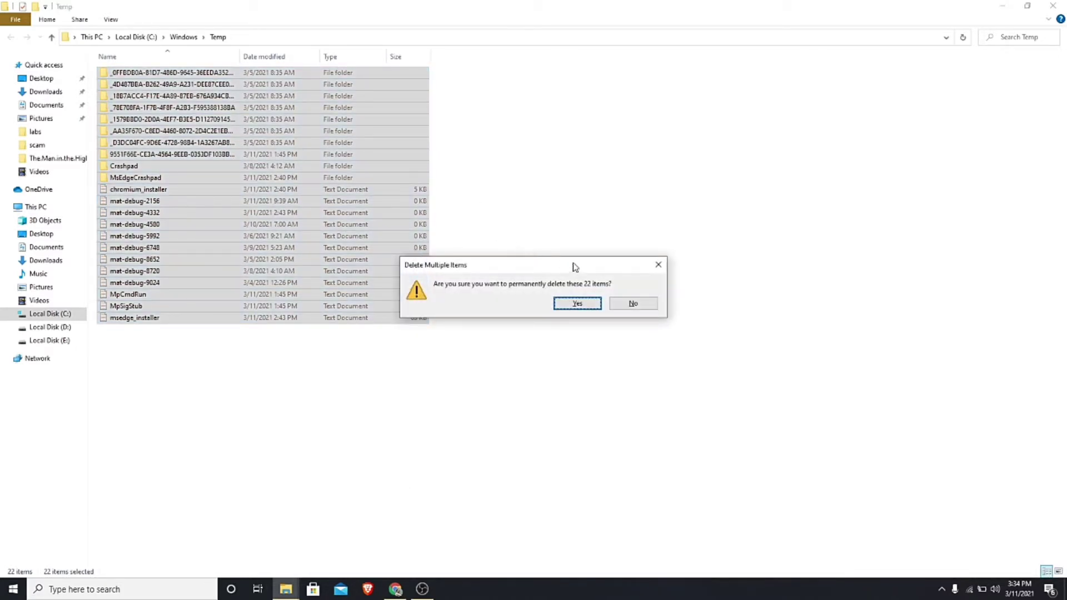
click(577, 307)
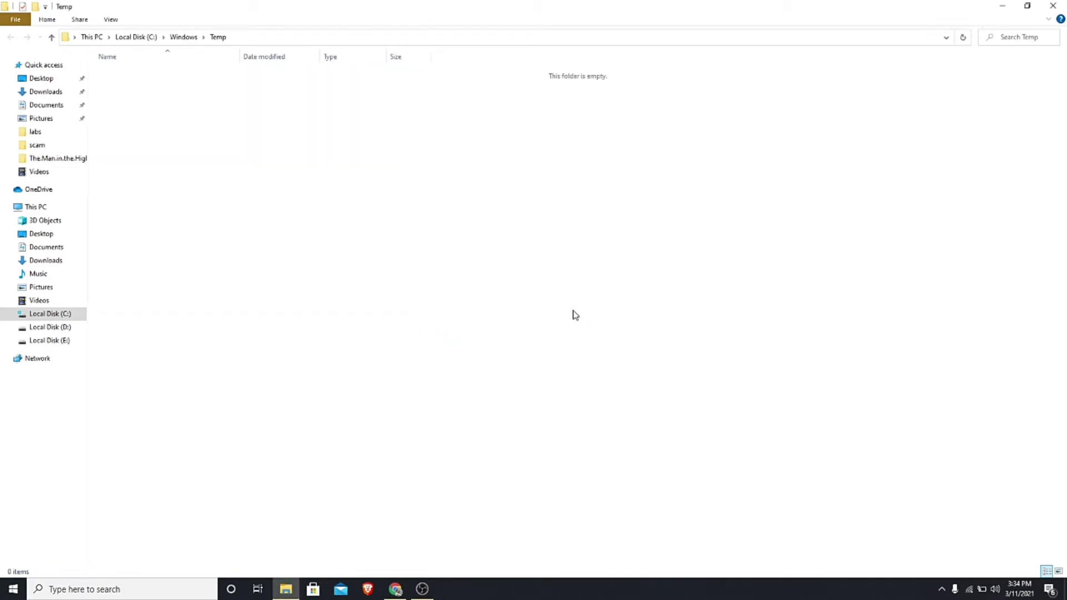
click(1053, 5)
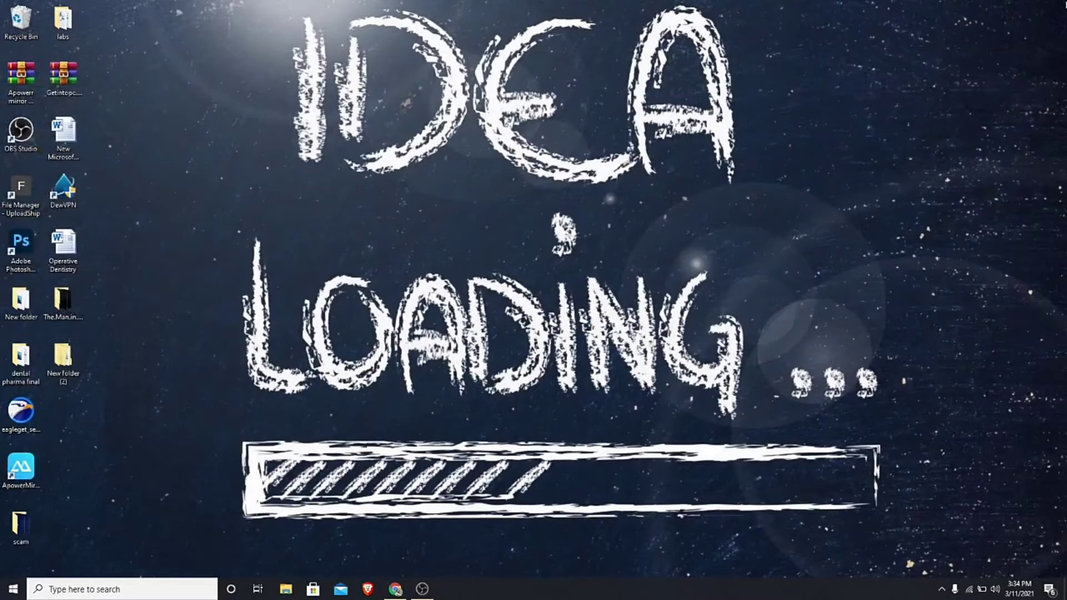
- Open the Prefetch folder by running prefetch from the Run dialog
click(109, 592)
text(run)
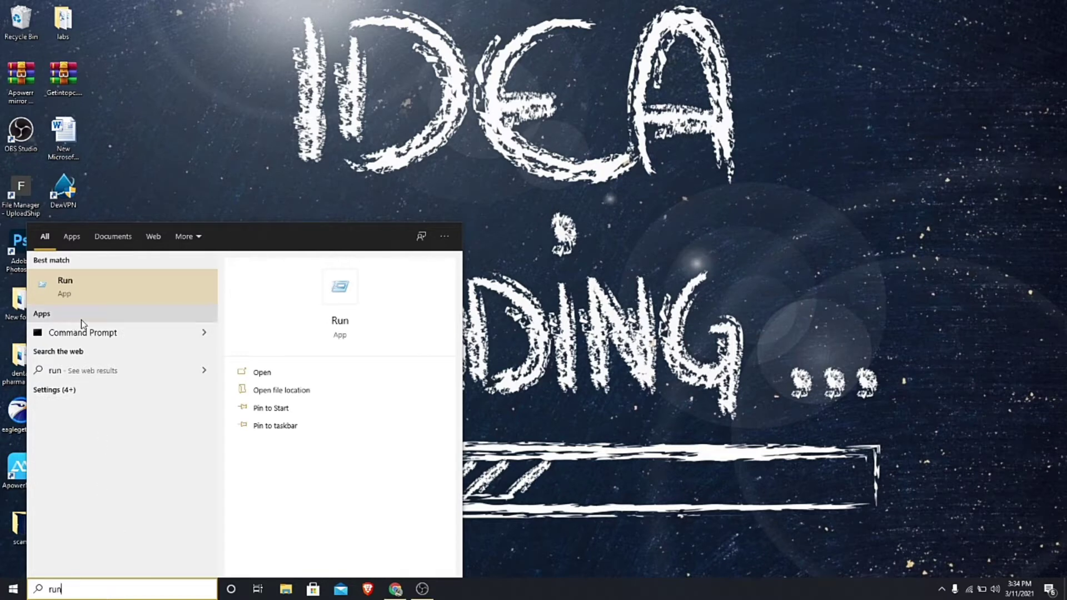
click(81, 293)
text(prefetch)
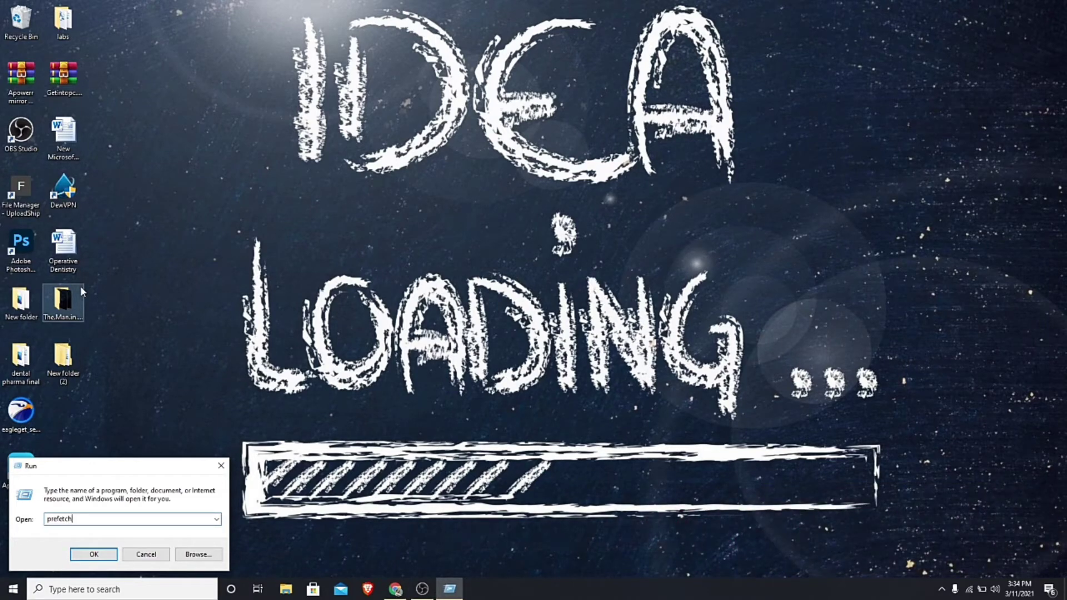
key(Return)
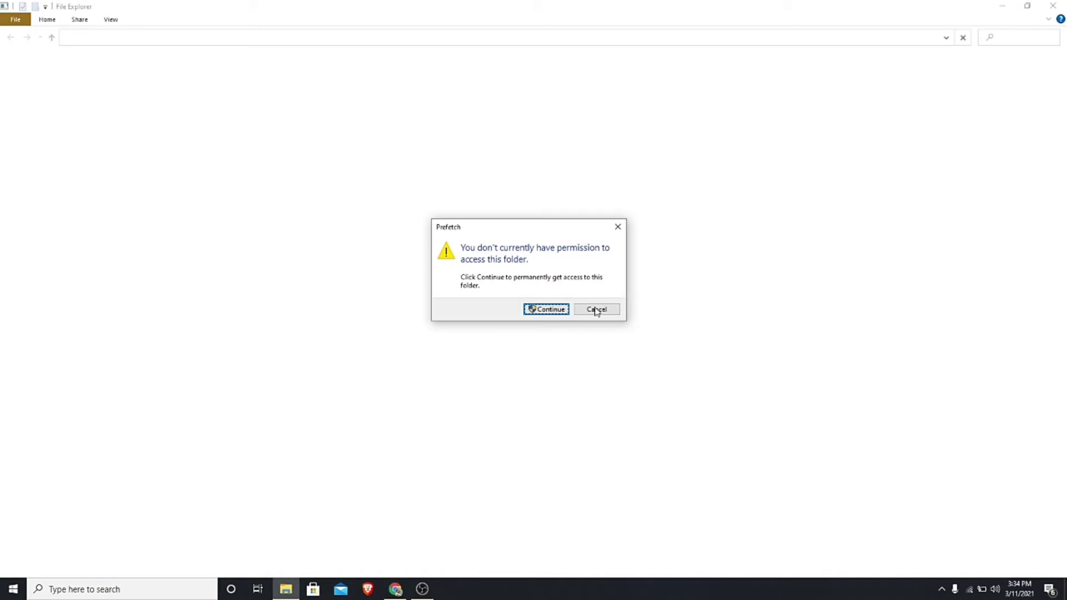
- Grant access to the Prefetch folder and select all of its files
click(538, 309)
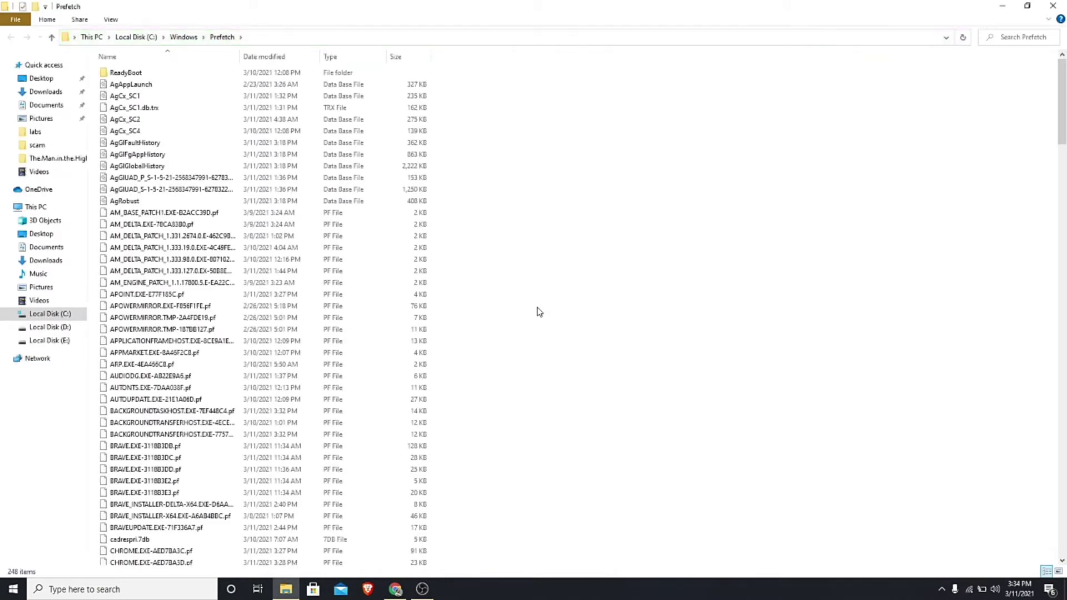
key(ctrl+a)
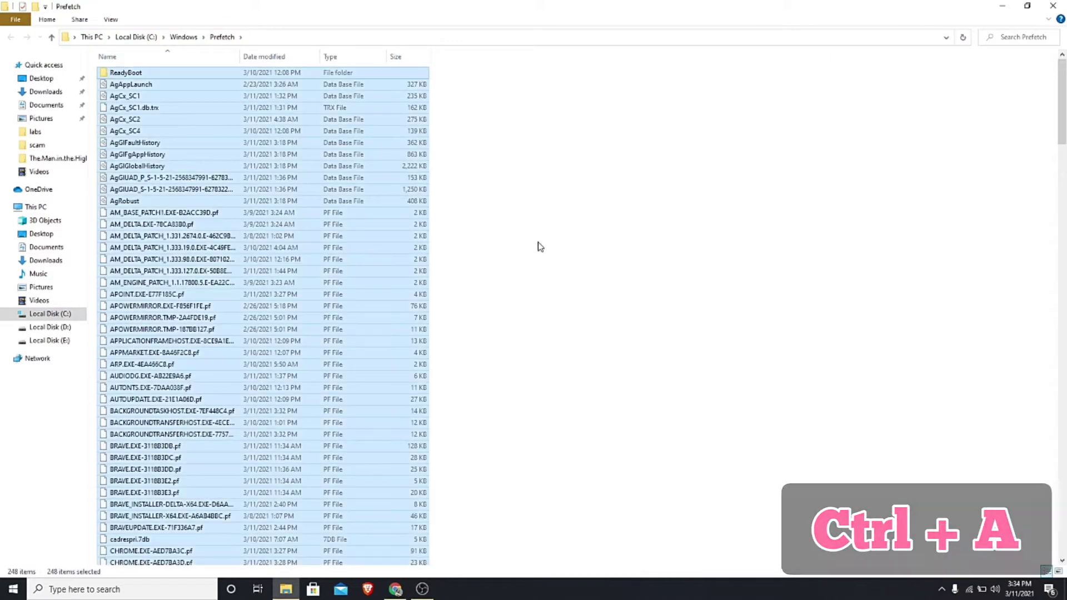
scroll(538, 246, down, 20)
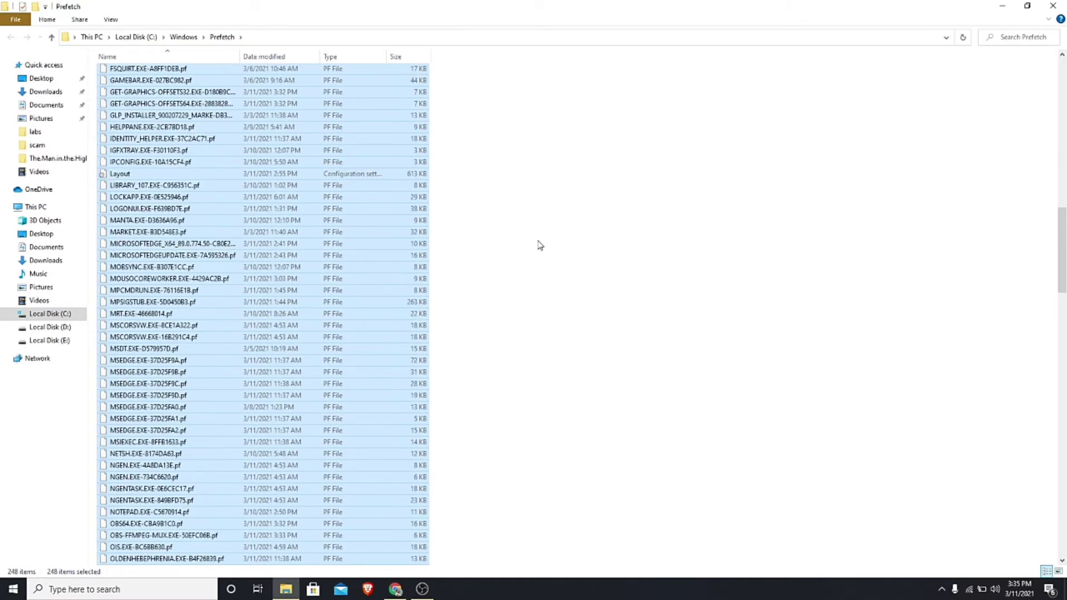
scroll(538, 245, down, 20)
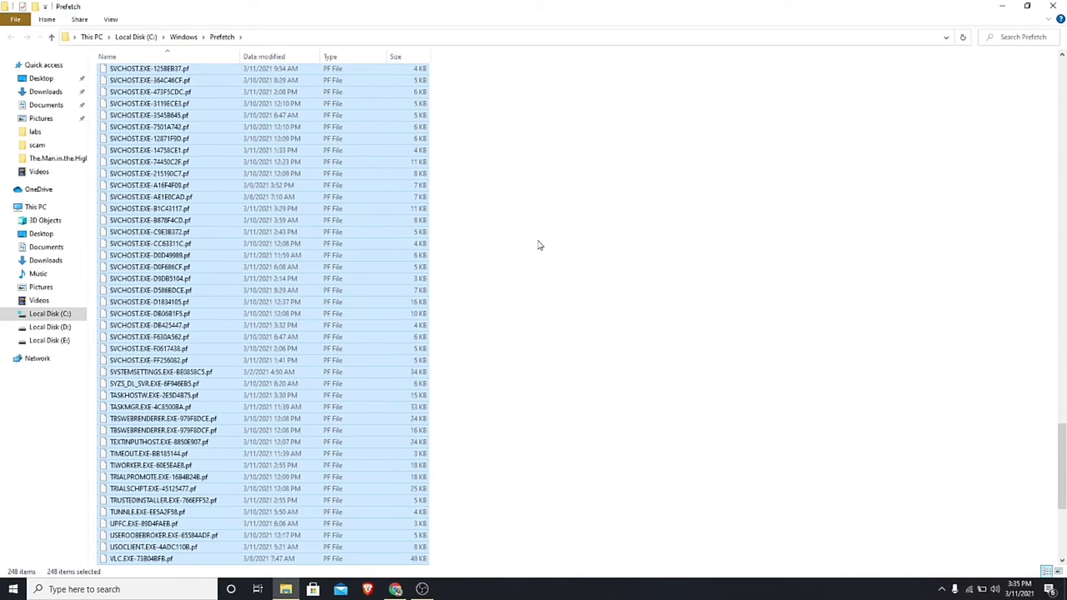
scroll(538, 245, down, 5)
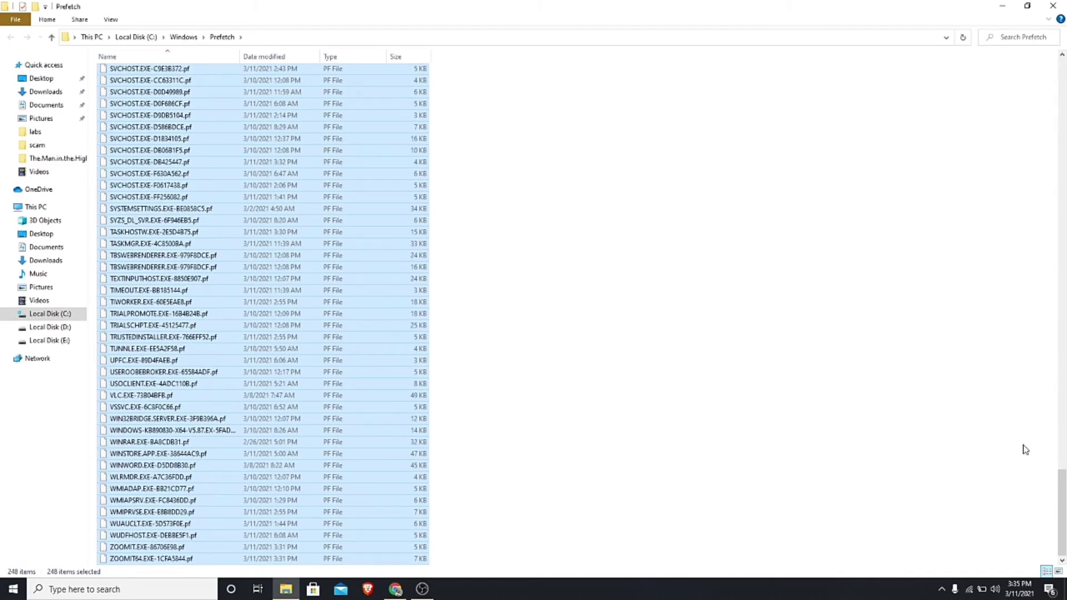
scroll(923, 403, up, 20)
scroll(923, 411, up, 20)
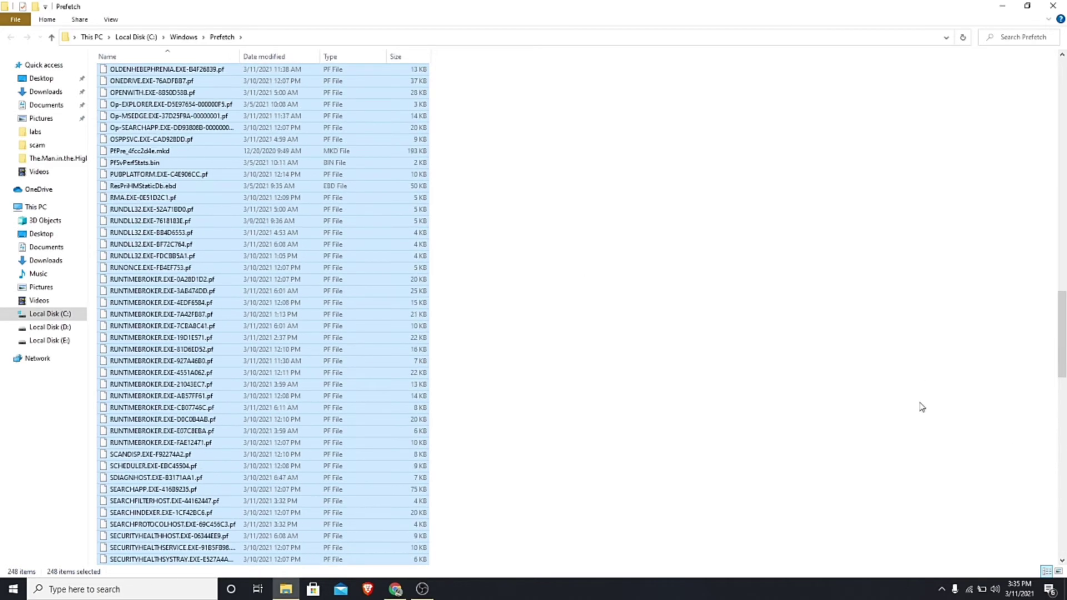
scroll(919, 423, up, 6)
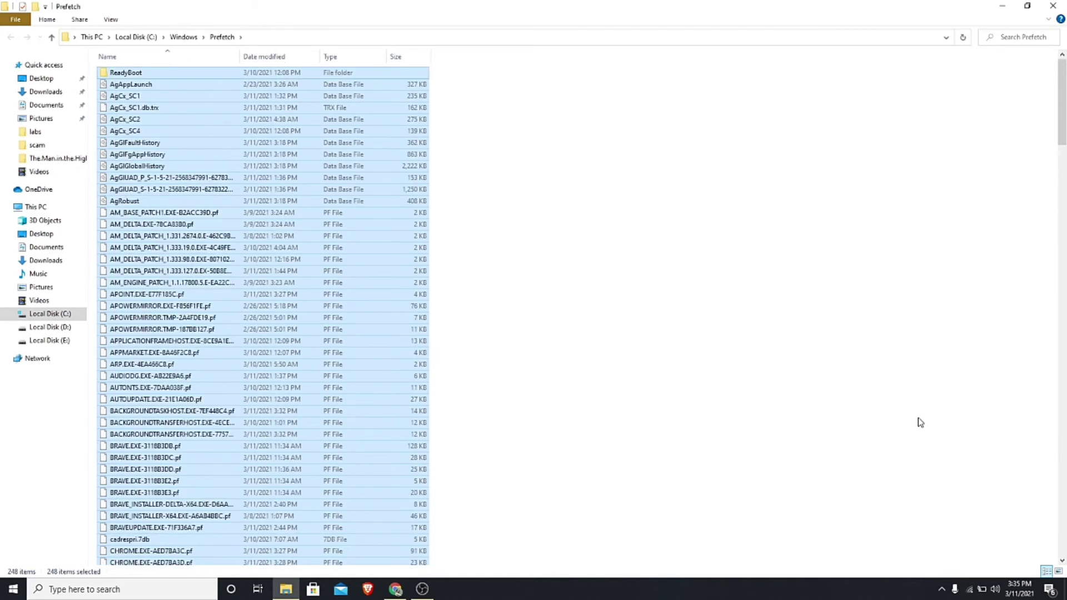
- Permanently delete the 248 Prefetch files, skipping the two in-use ones, and close the folder
key(shift+Delete)
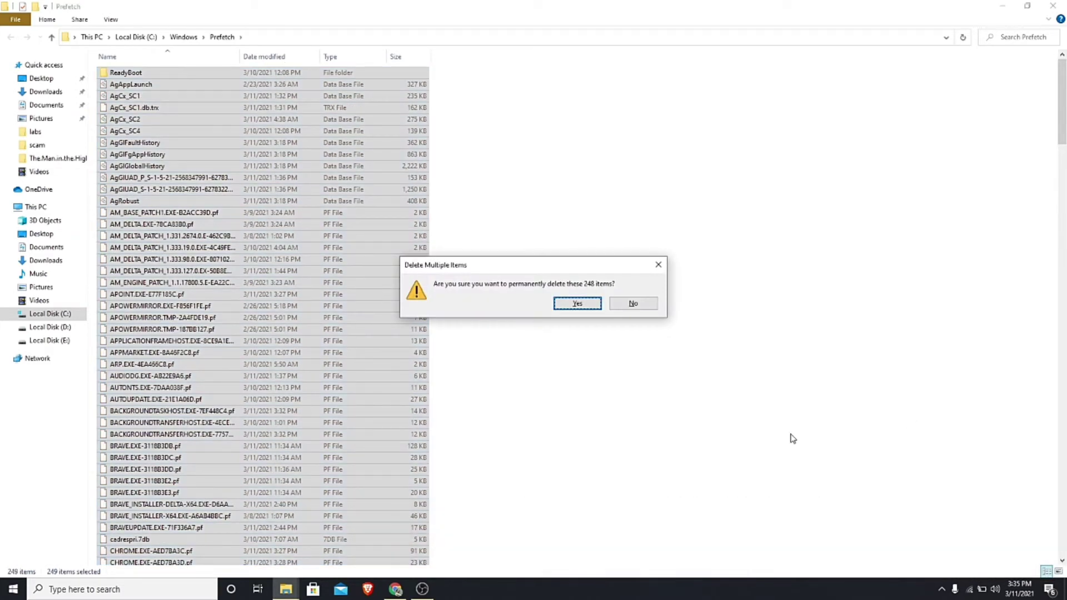
click(589, 305)
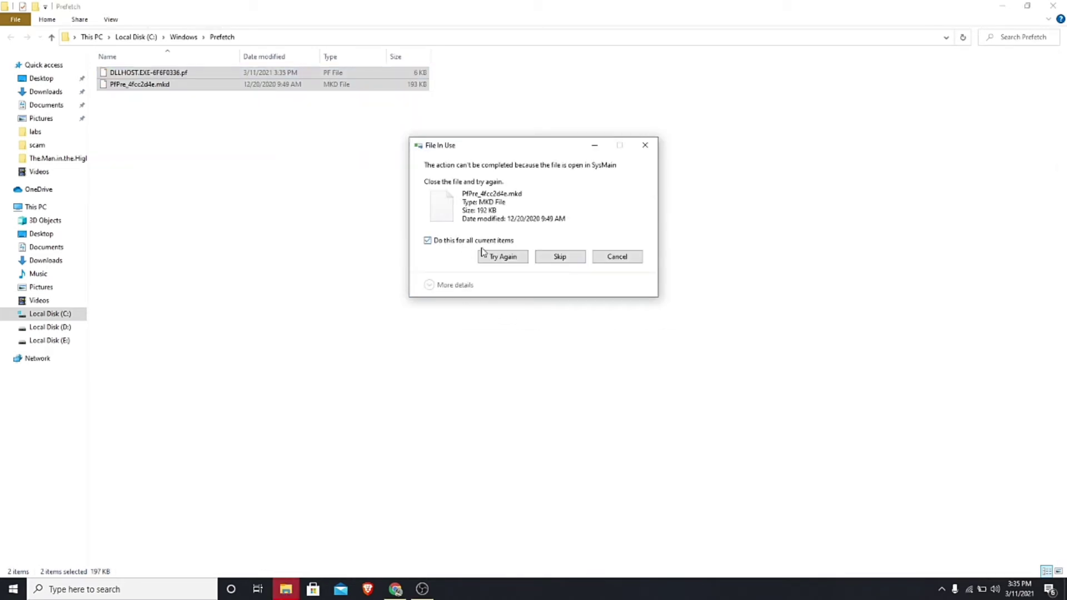
click(561, 257)
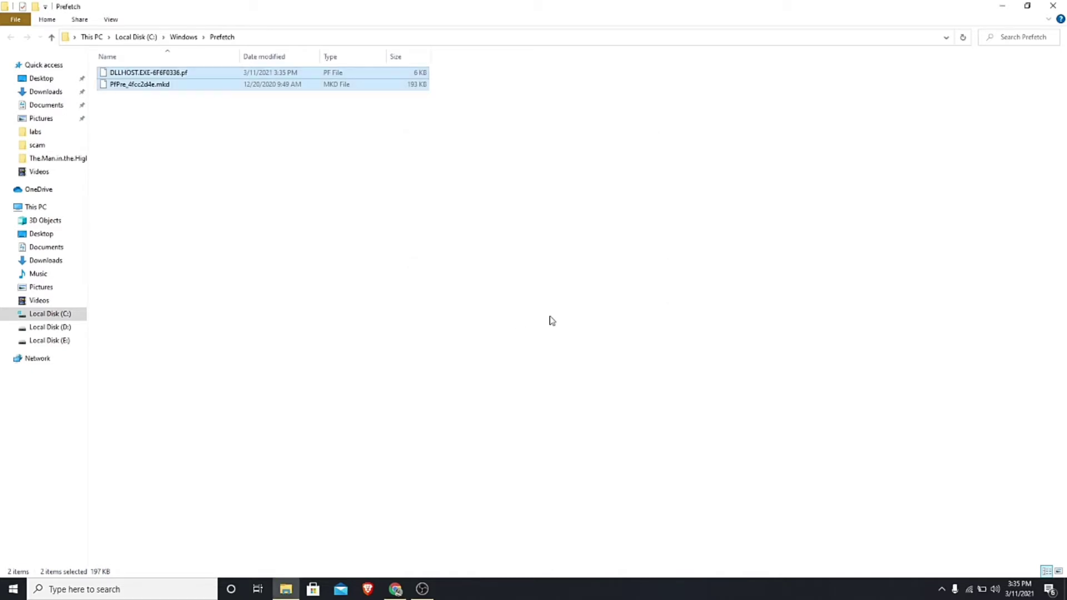
click(1062, 5)
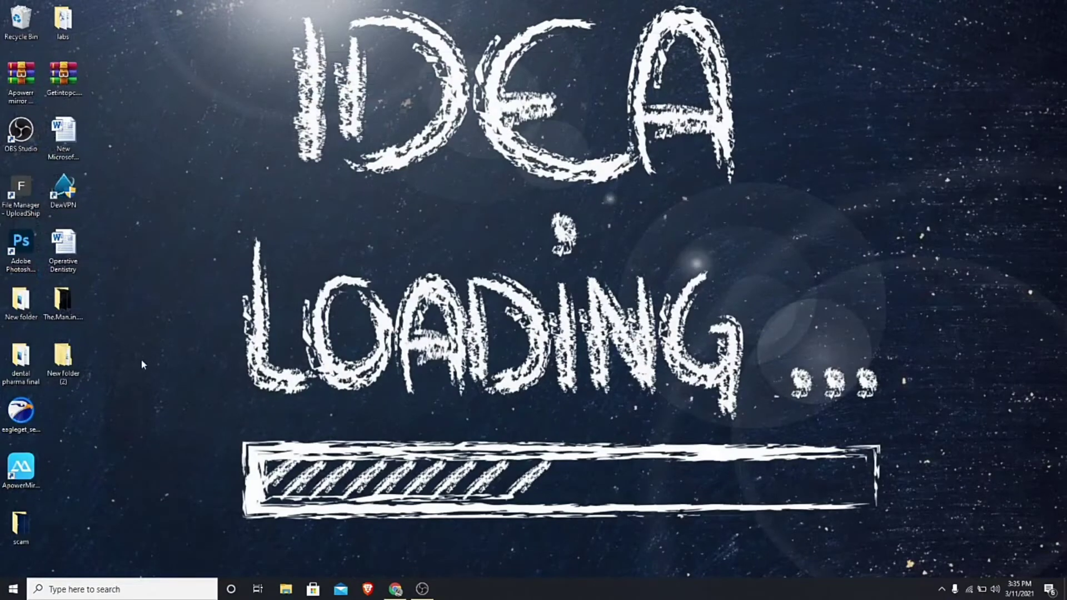
- Run the tree command from the Run dialog
click(142, 592)
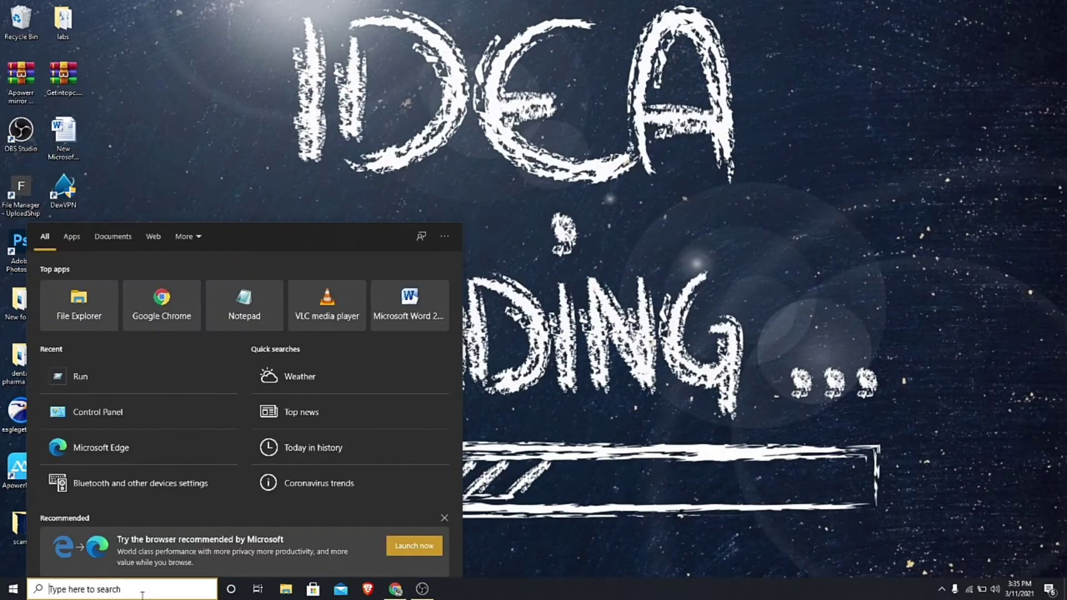
text(run)
key(Return)
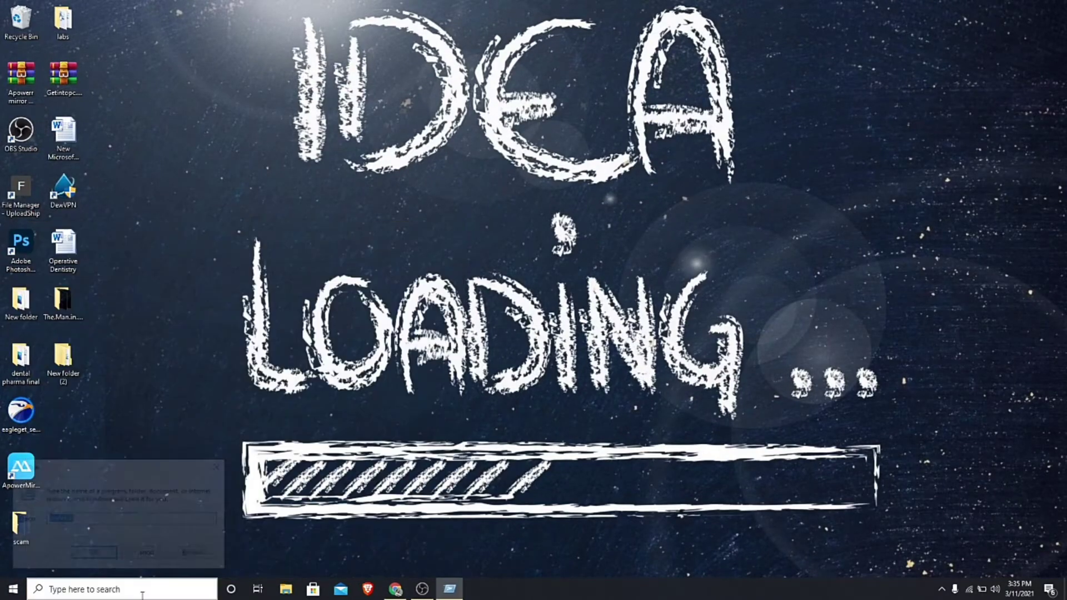
text(tree)
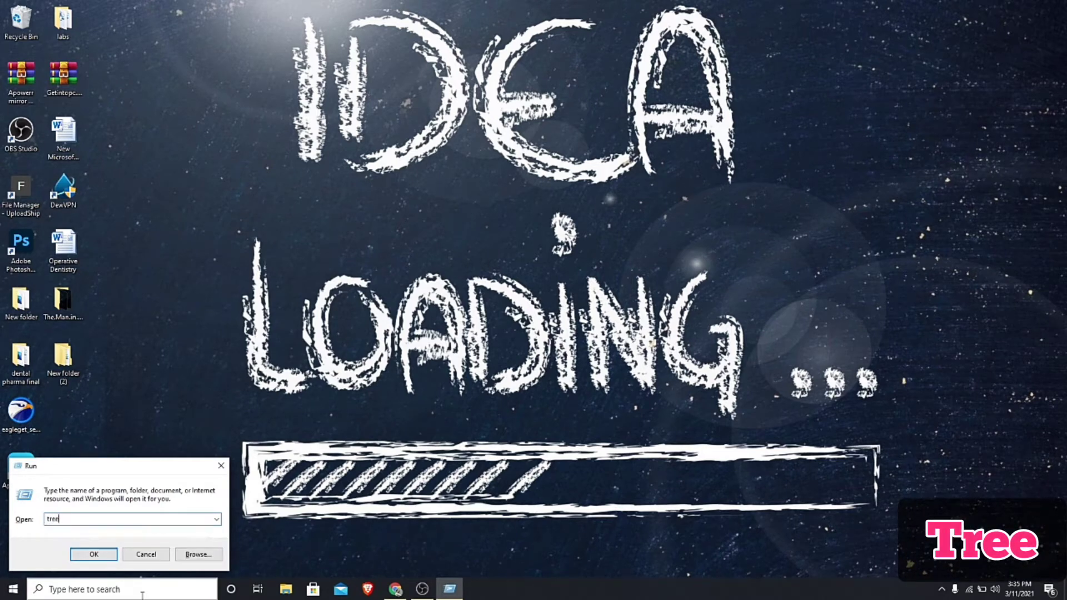
key(Return)
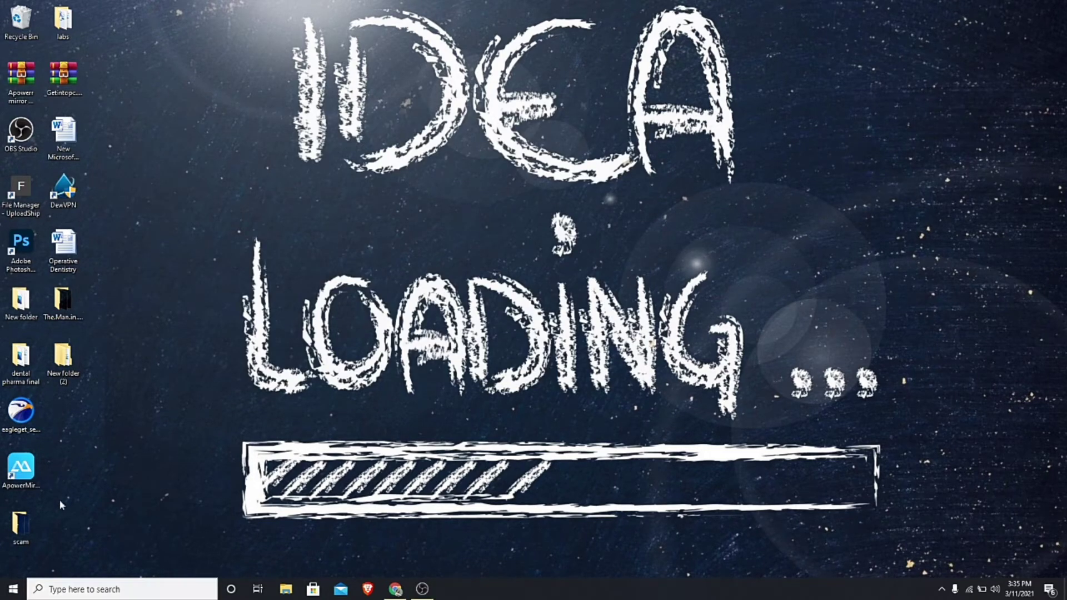
click(103, 596)
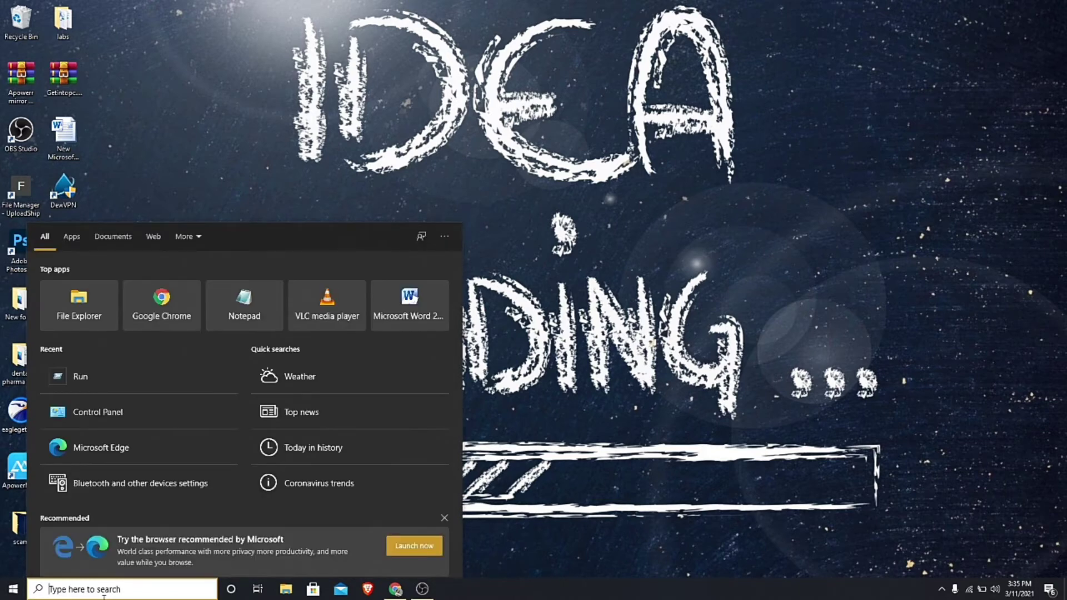
- Open the user's AppData\Local\Temp folder by running %temp% from the Run dialog
text(run)
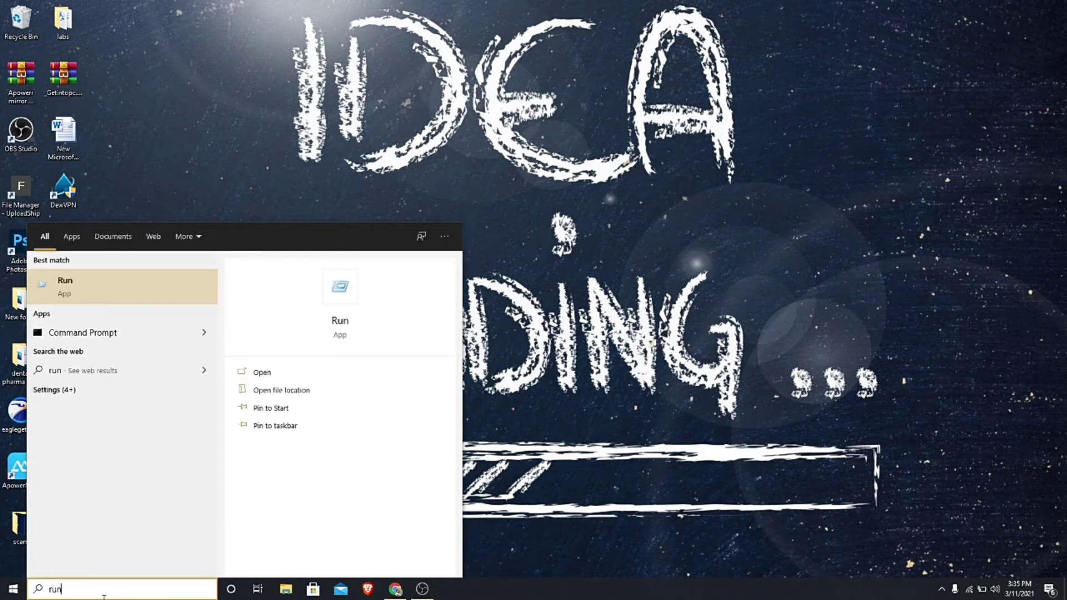
key(Return)
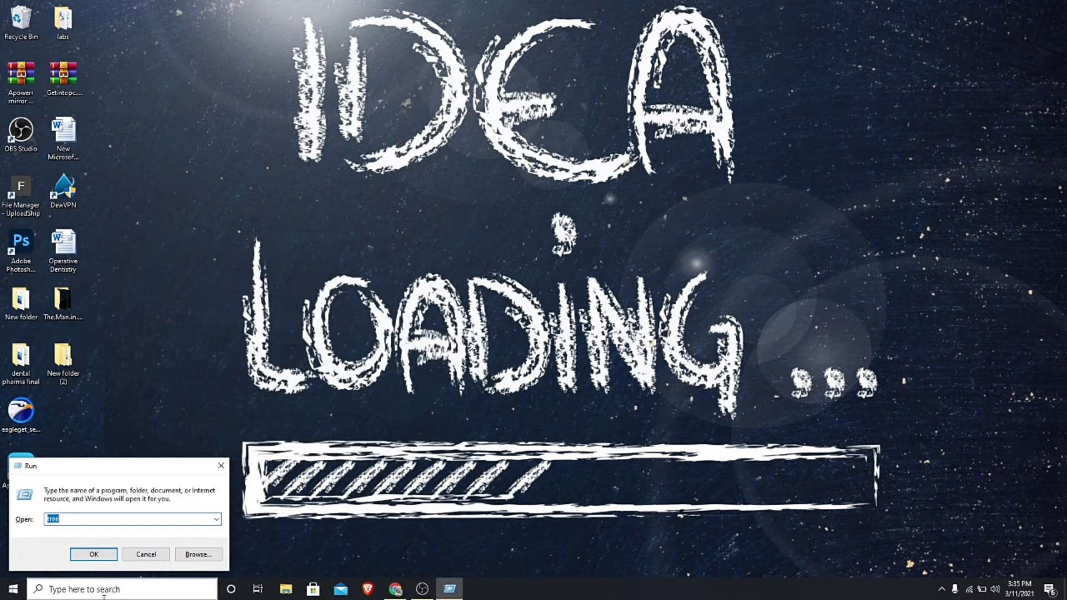
text(%temp)
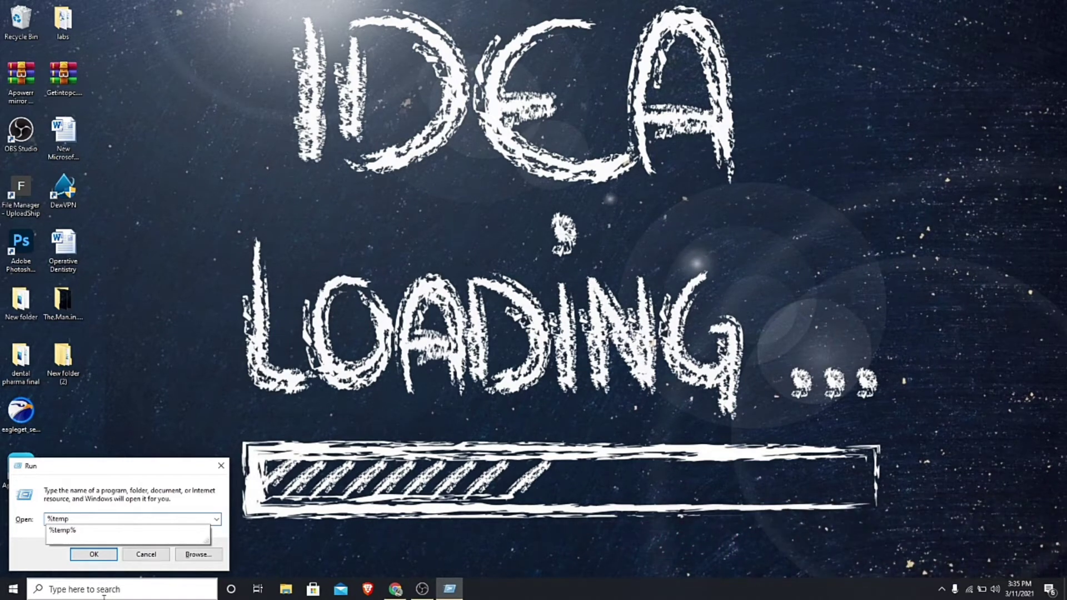
text(%)
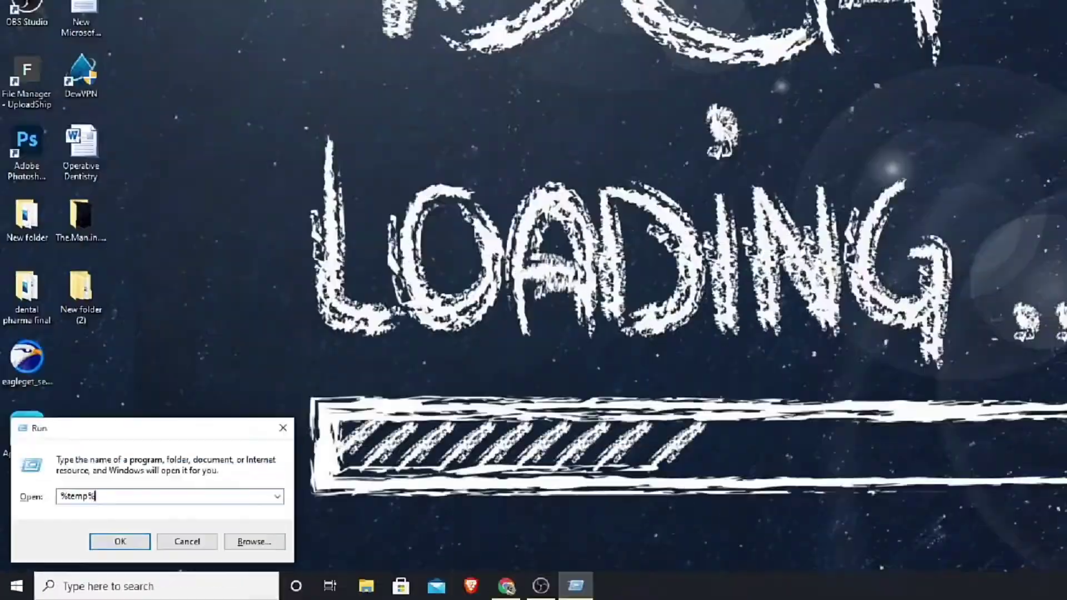
key(ctrl+a)
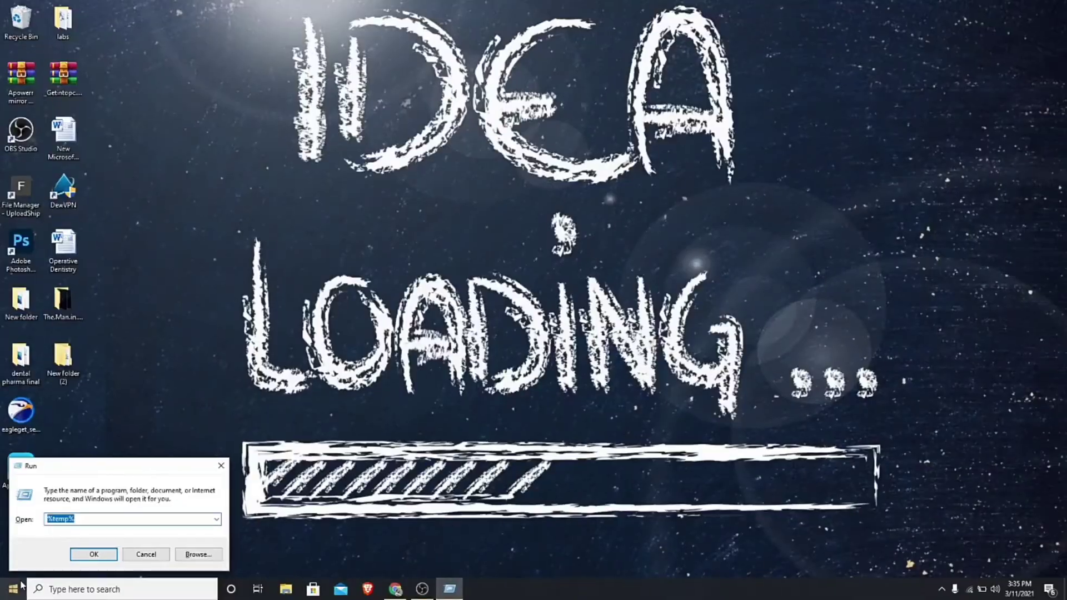
click(82, 555)
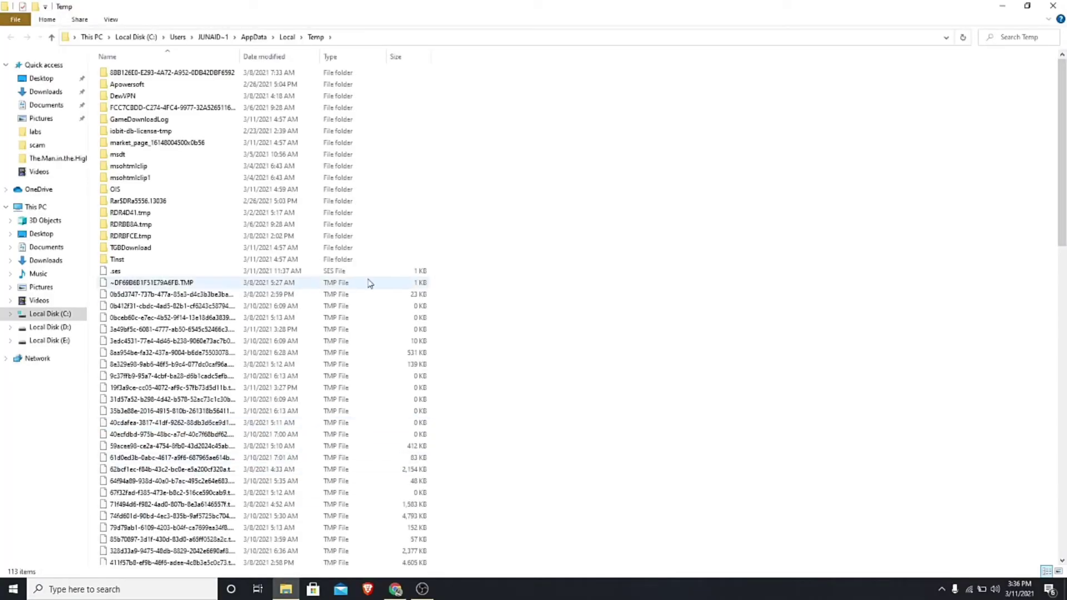
- Permanently delete the 113 items in the user's Temp folder, skipping 9 in-use ones, and close it
key(ctrl+a)
scroll(393, 272, down, 1)
scroll(393, 272, down, 20)
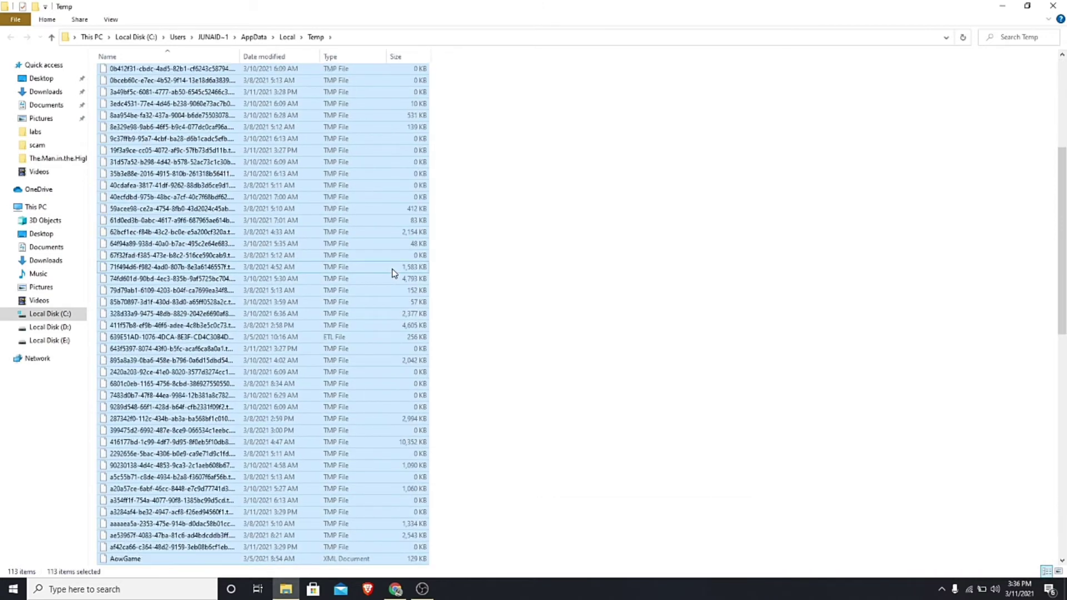
scroll(393, 272, up, 20)
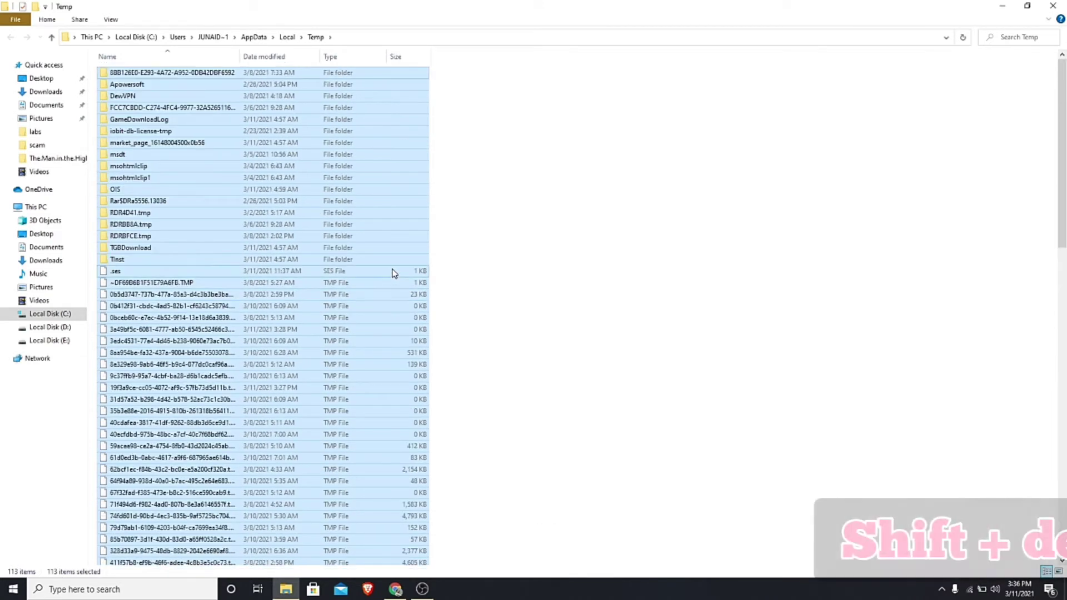
key(shift+Delete)
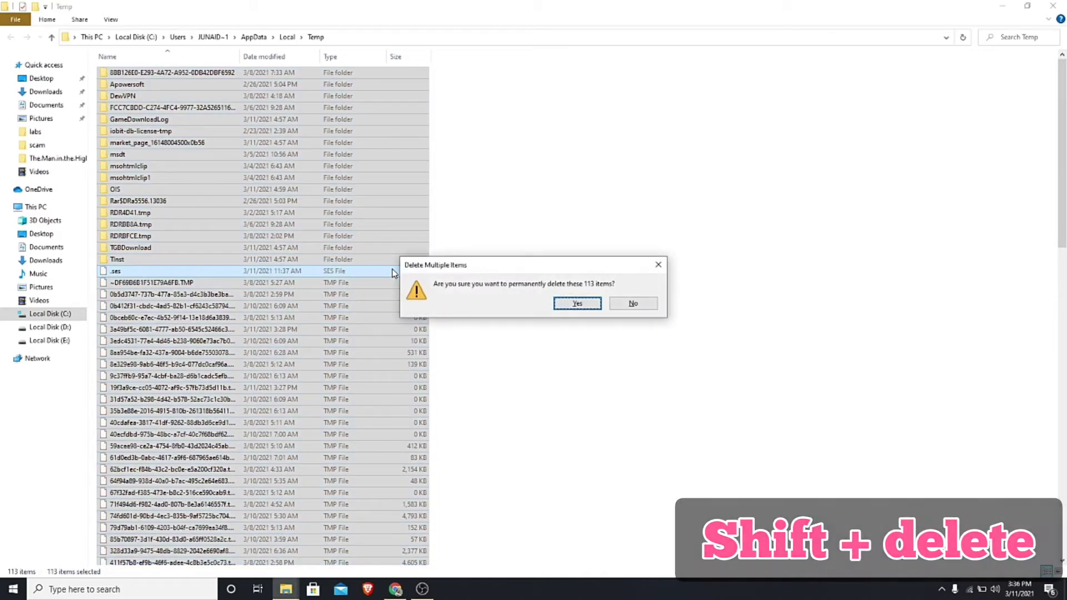
key(Escape)
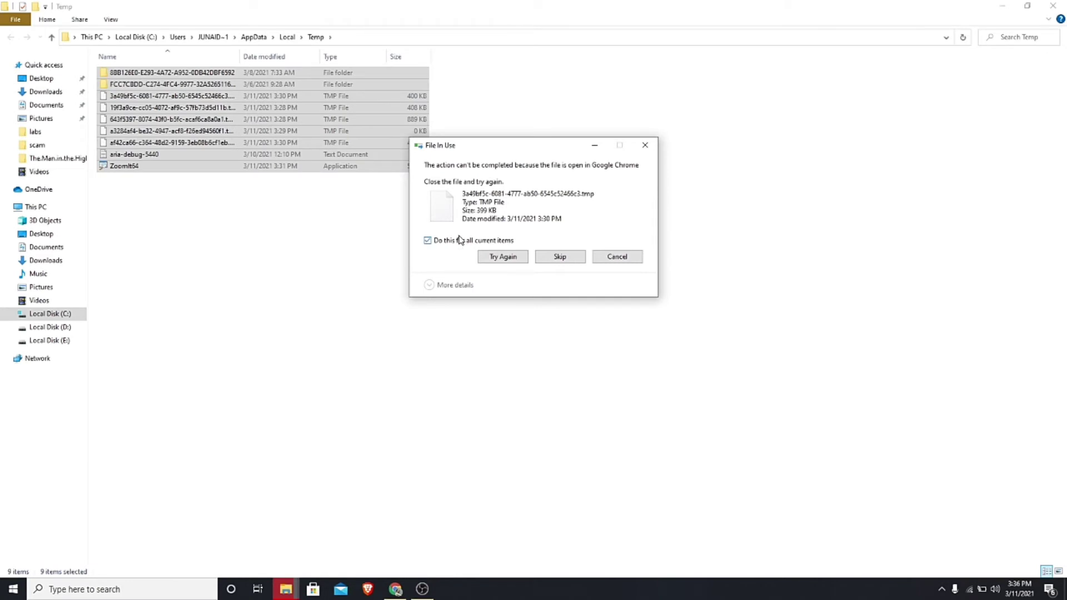
click(555, 256)
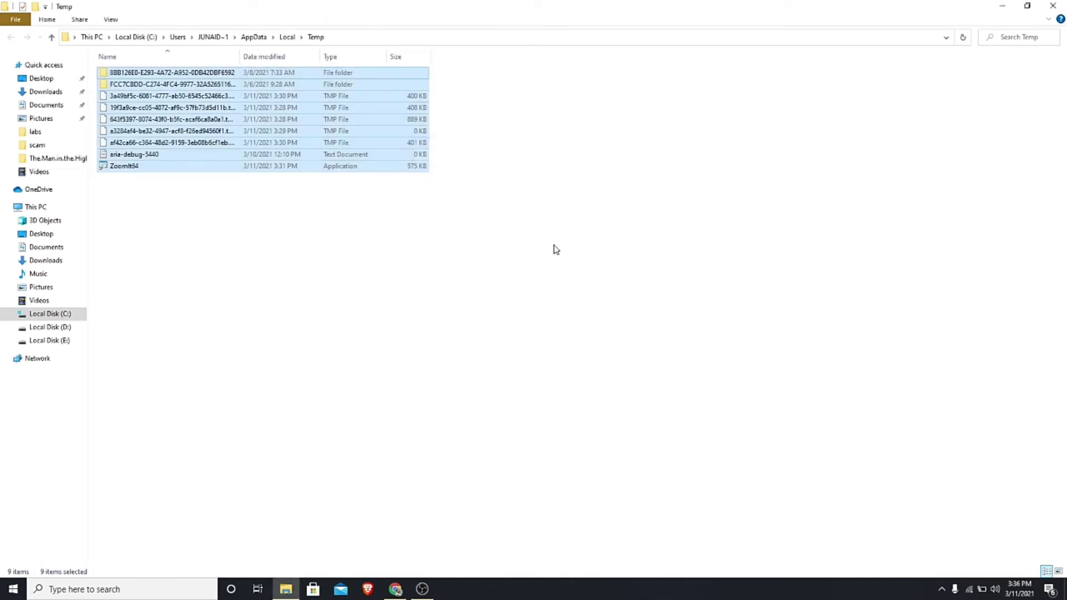
click(1053, 6)
right_click(221, 142)
- Refresh the desktop, then search Windows for 'cmd' to bring up Command Prompt
click(237, 168)
right_click(236, 168)
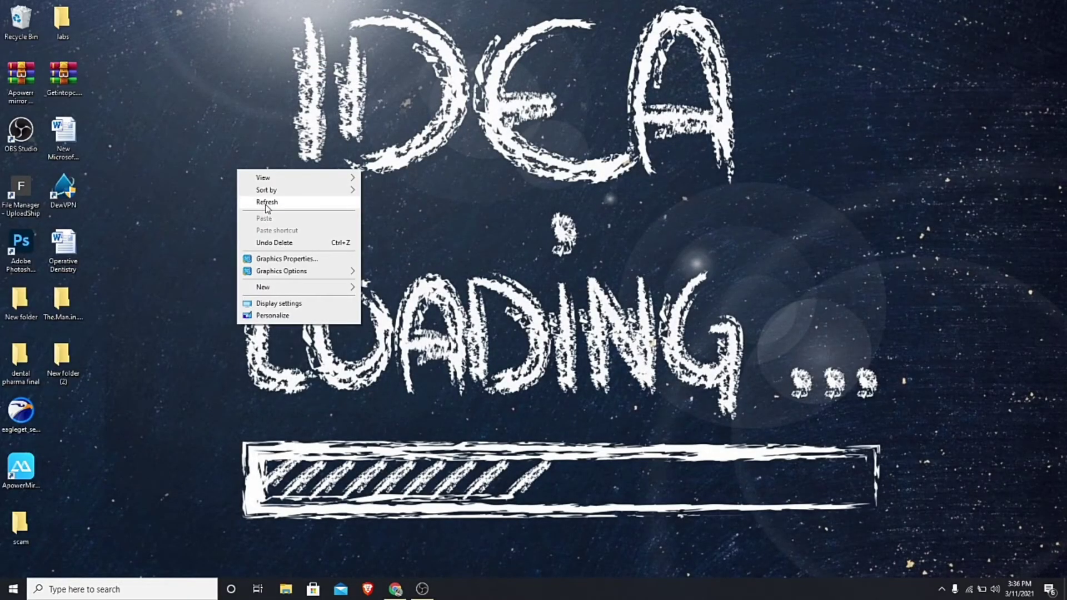
click(266, 202)
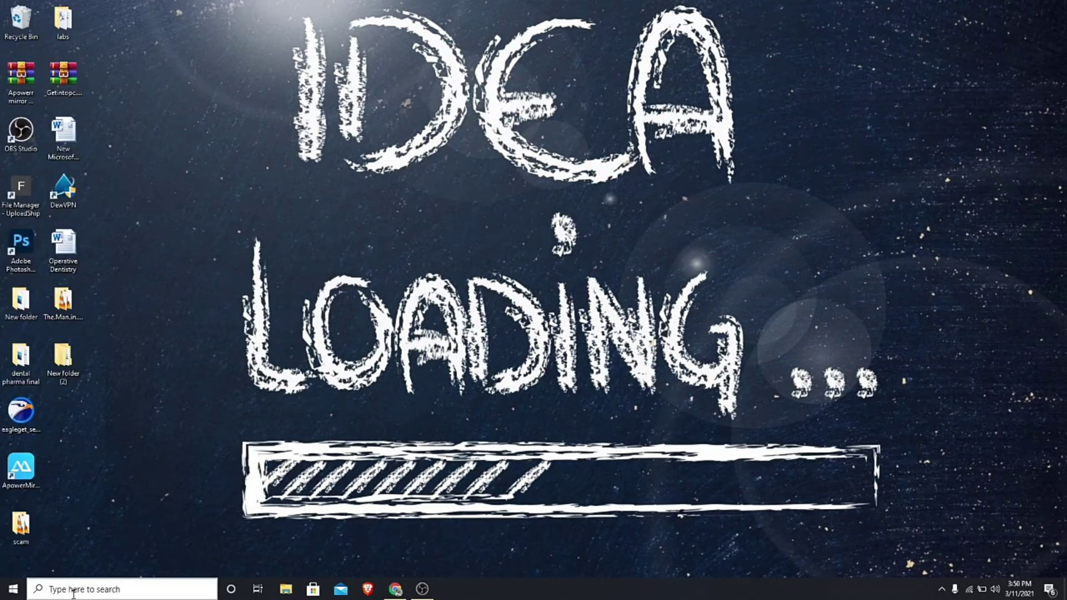
click(67, 591)
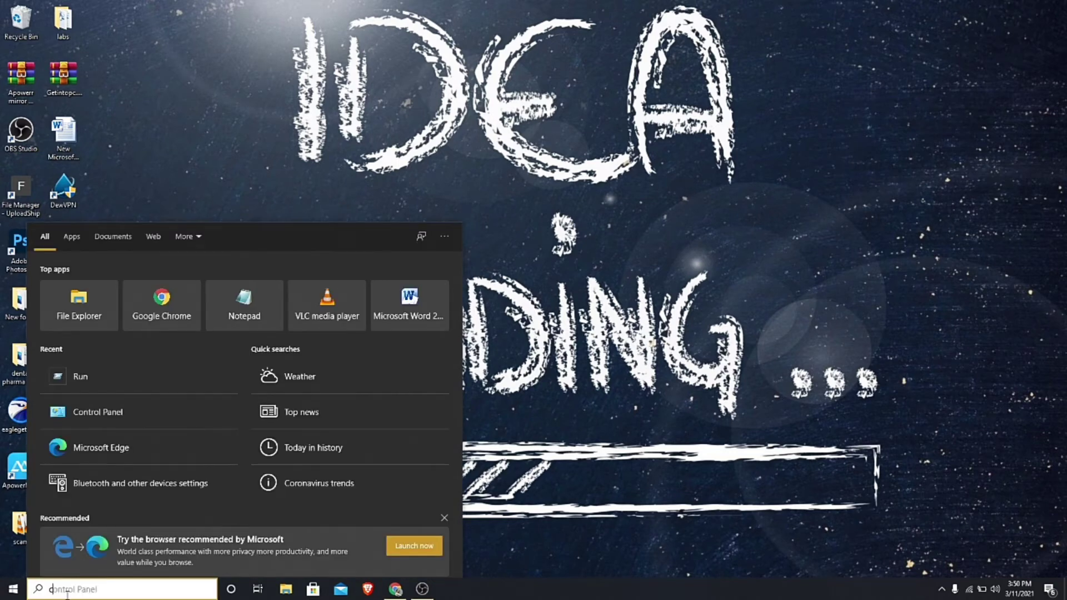
text(cmd)
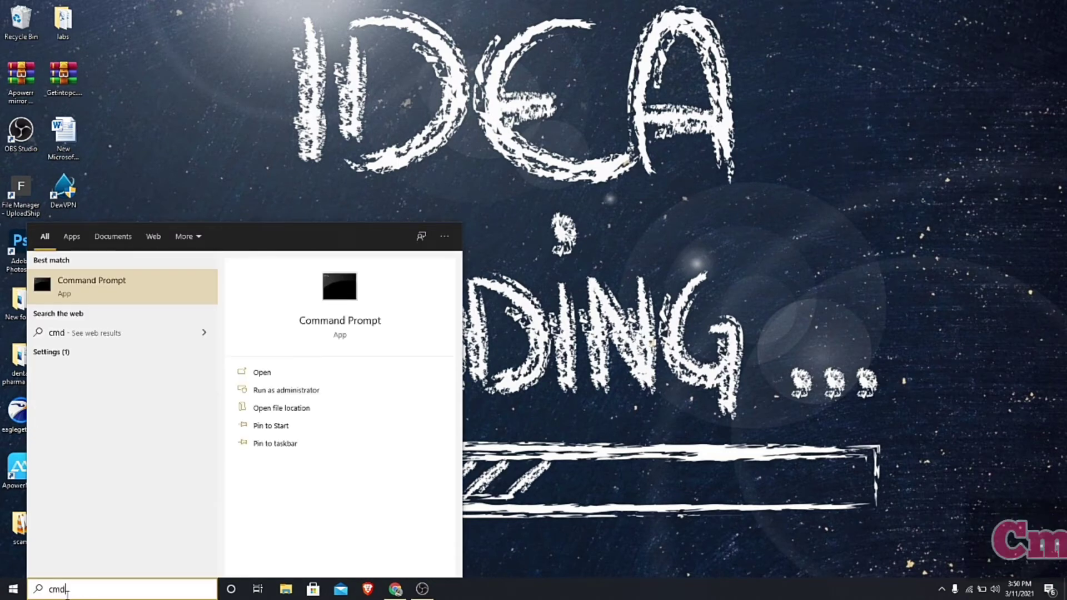